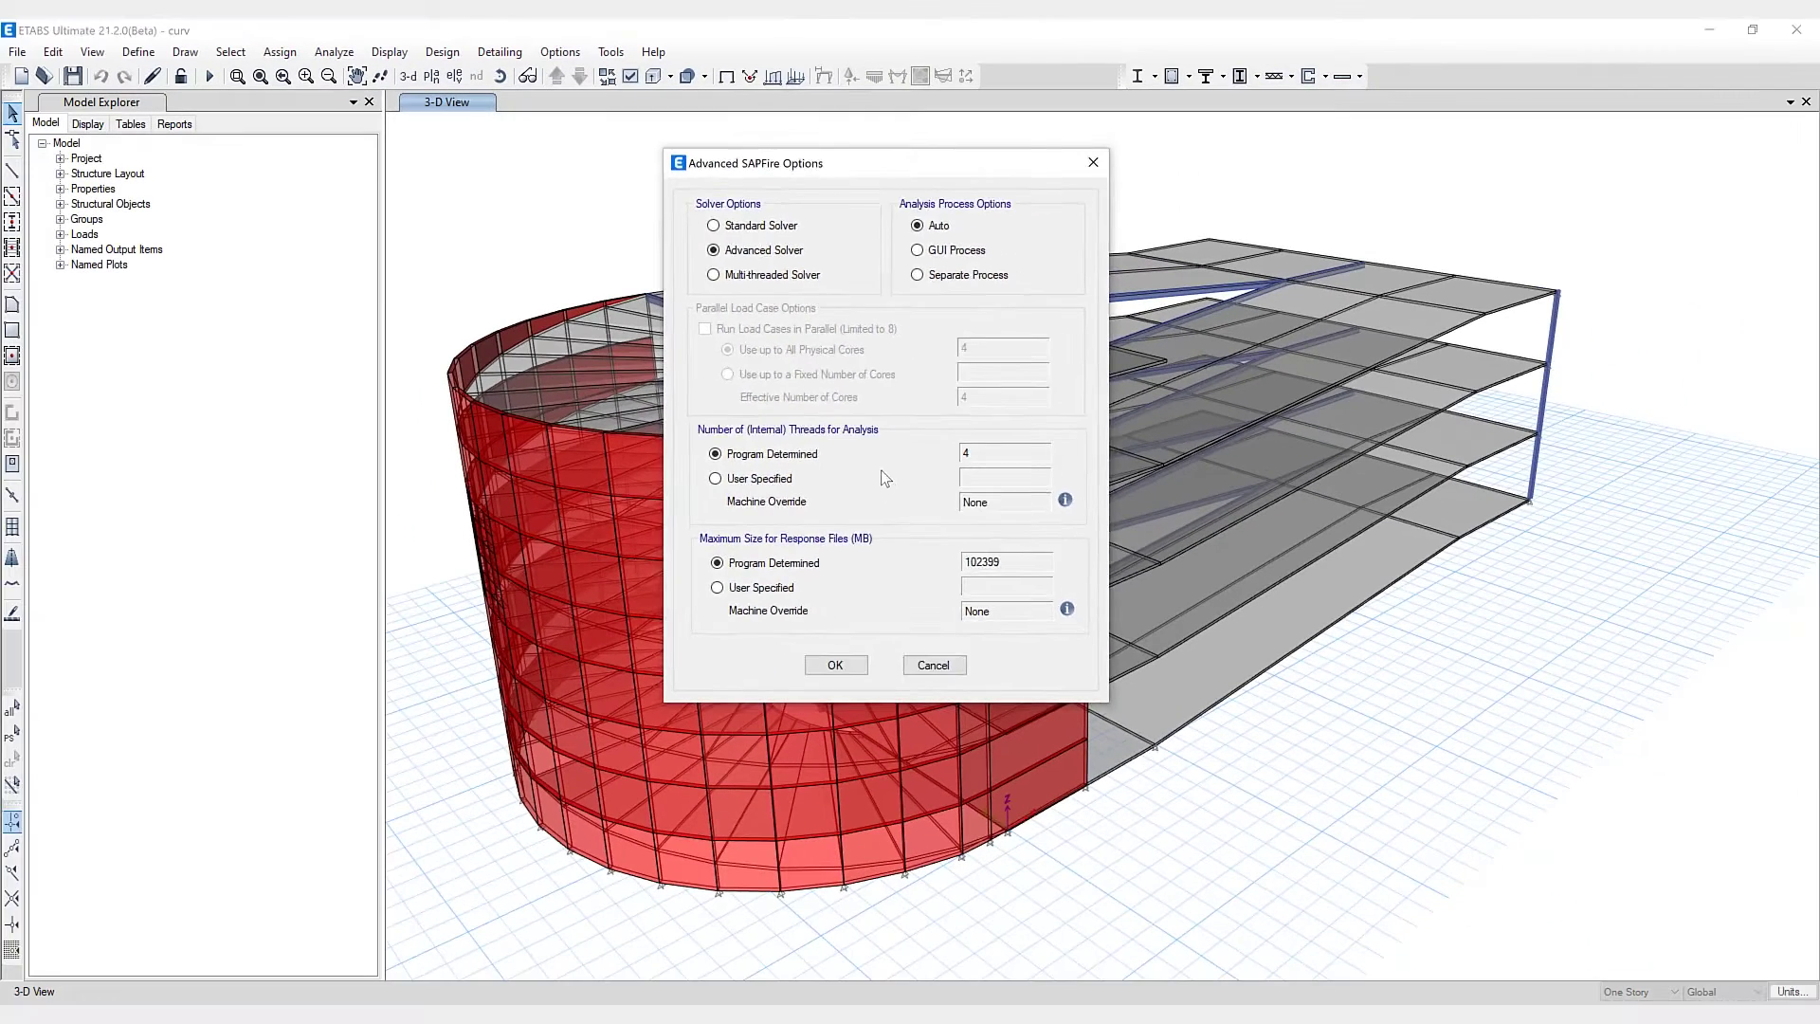
# - Accept the advanced SAPFire solver options and open the frame hinge assignment for the outermost column at the far end of the slabs
pyautogui.press('Return')
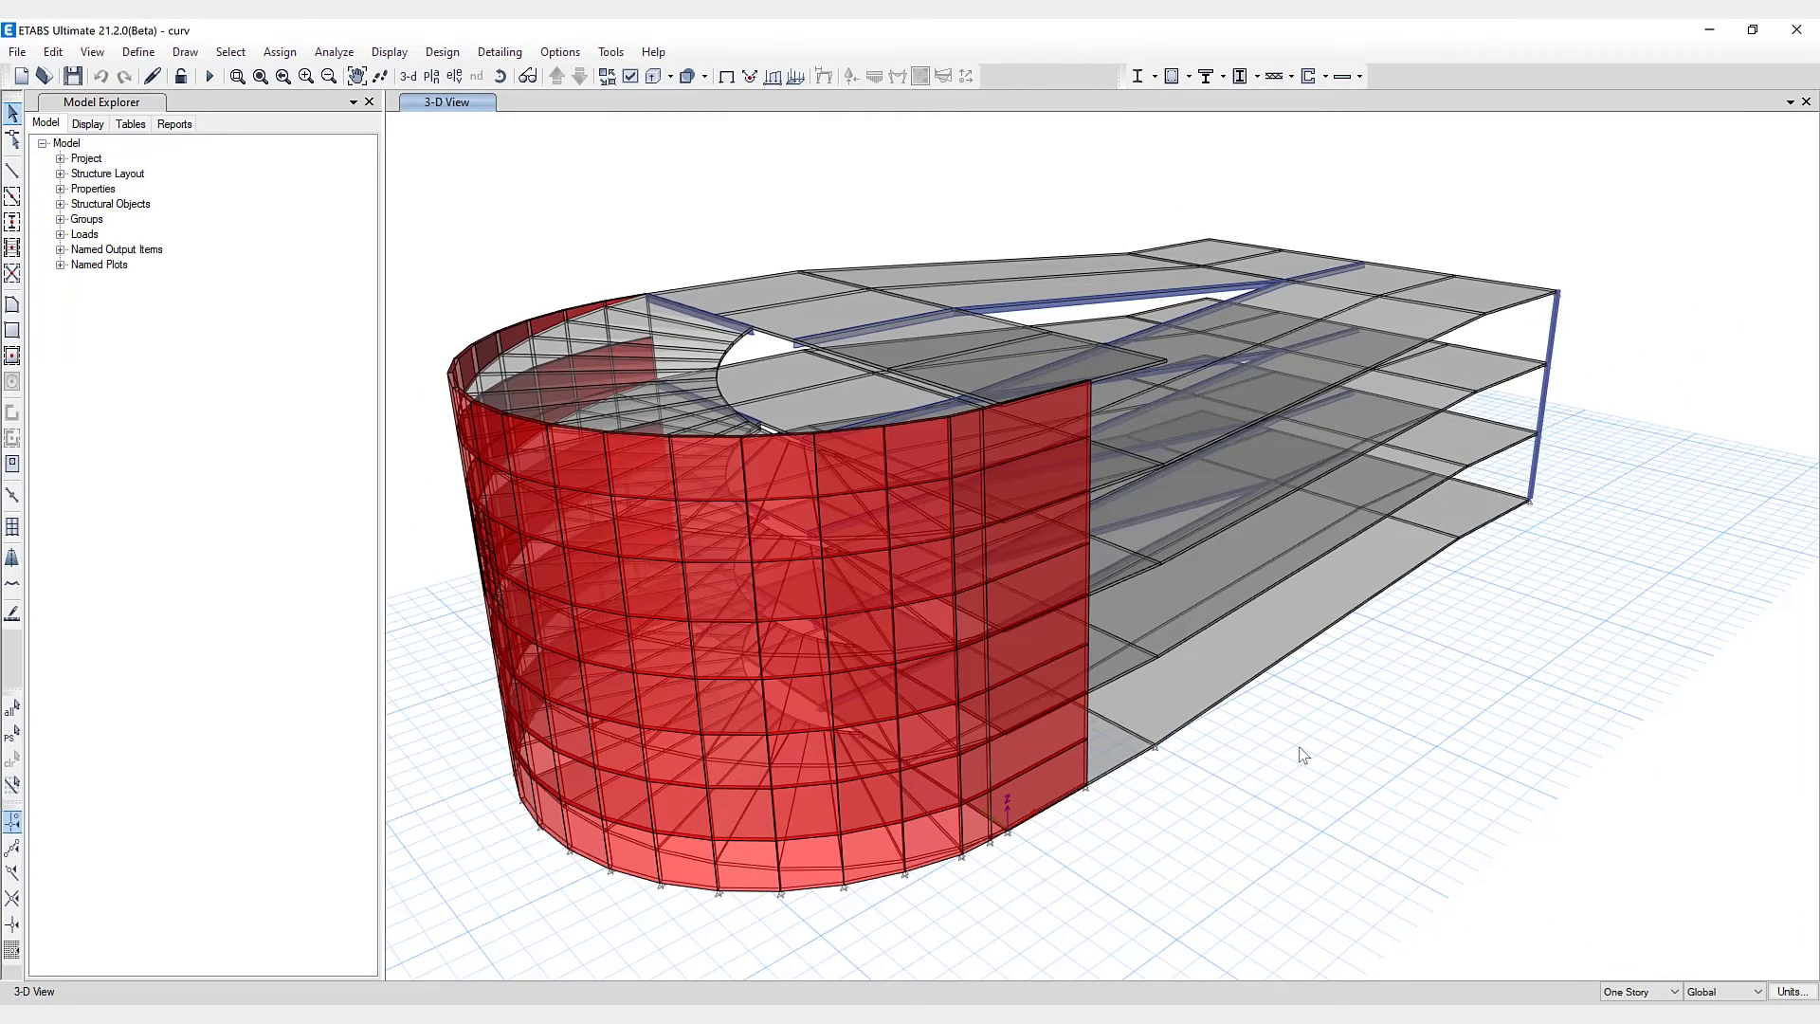
pyautogui.click(1552, 332)
pyautogui.click(279, 51)
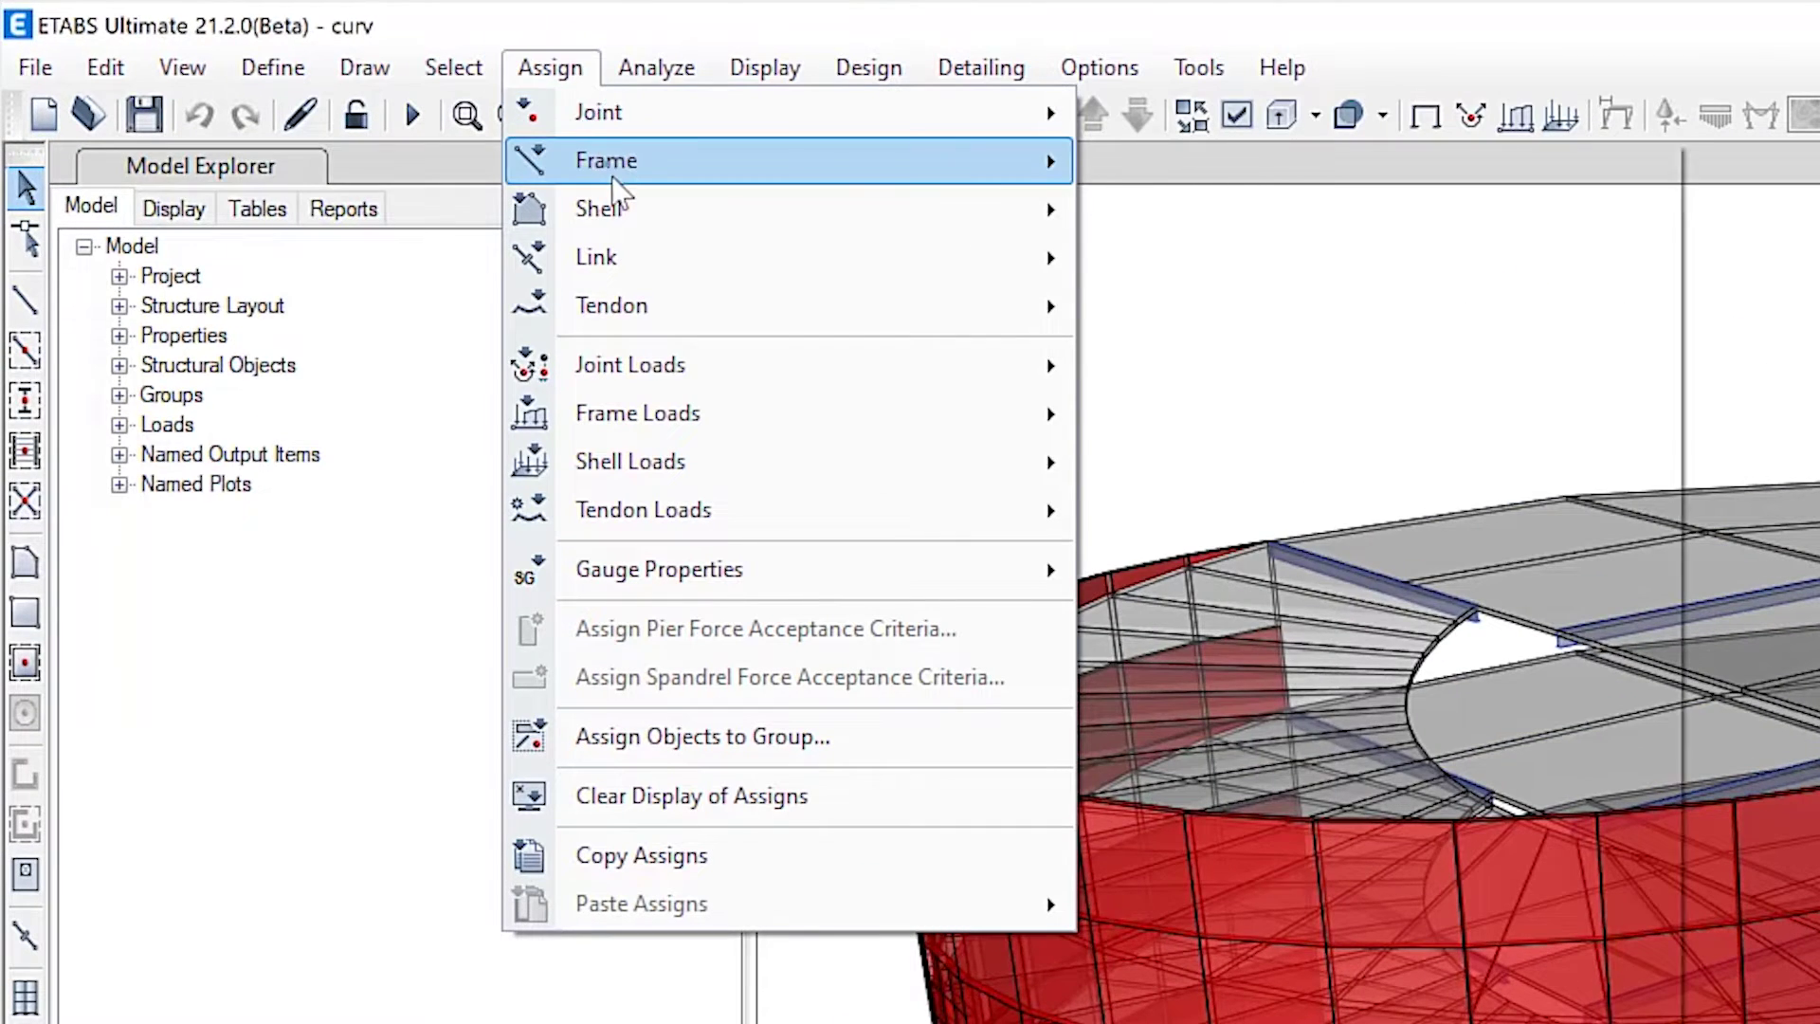
pyautogui.moveTo(612, 180)
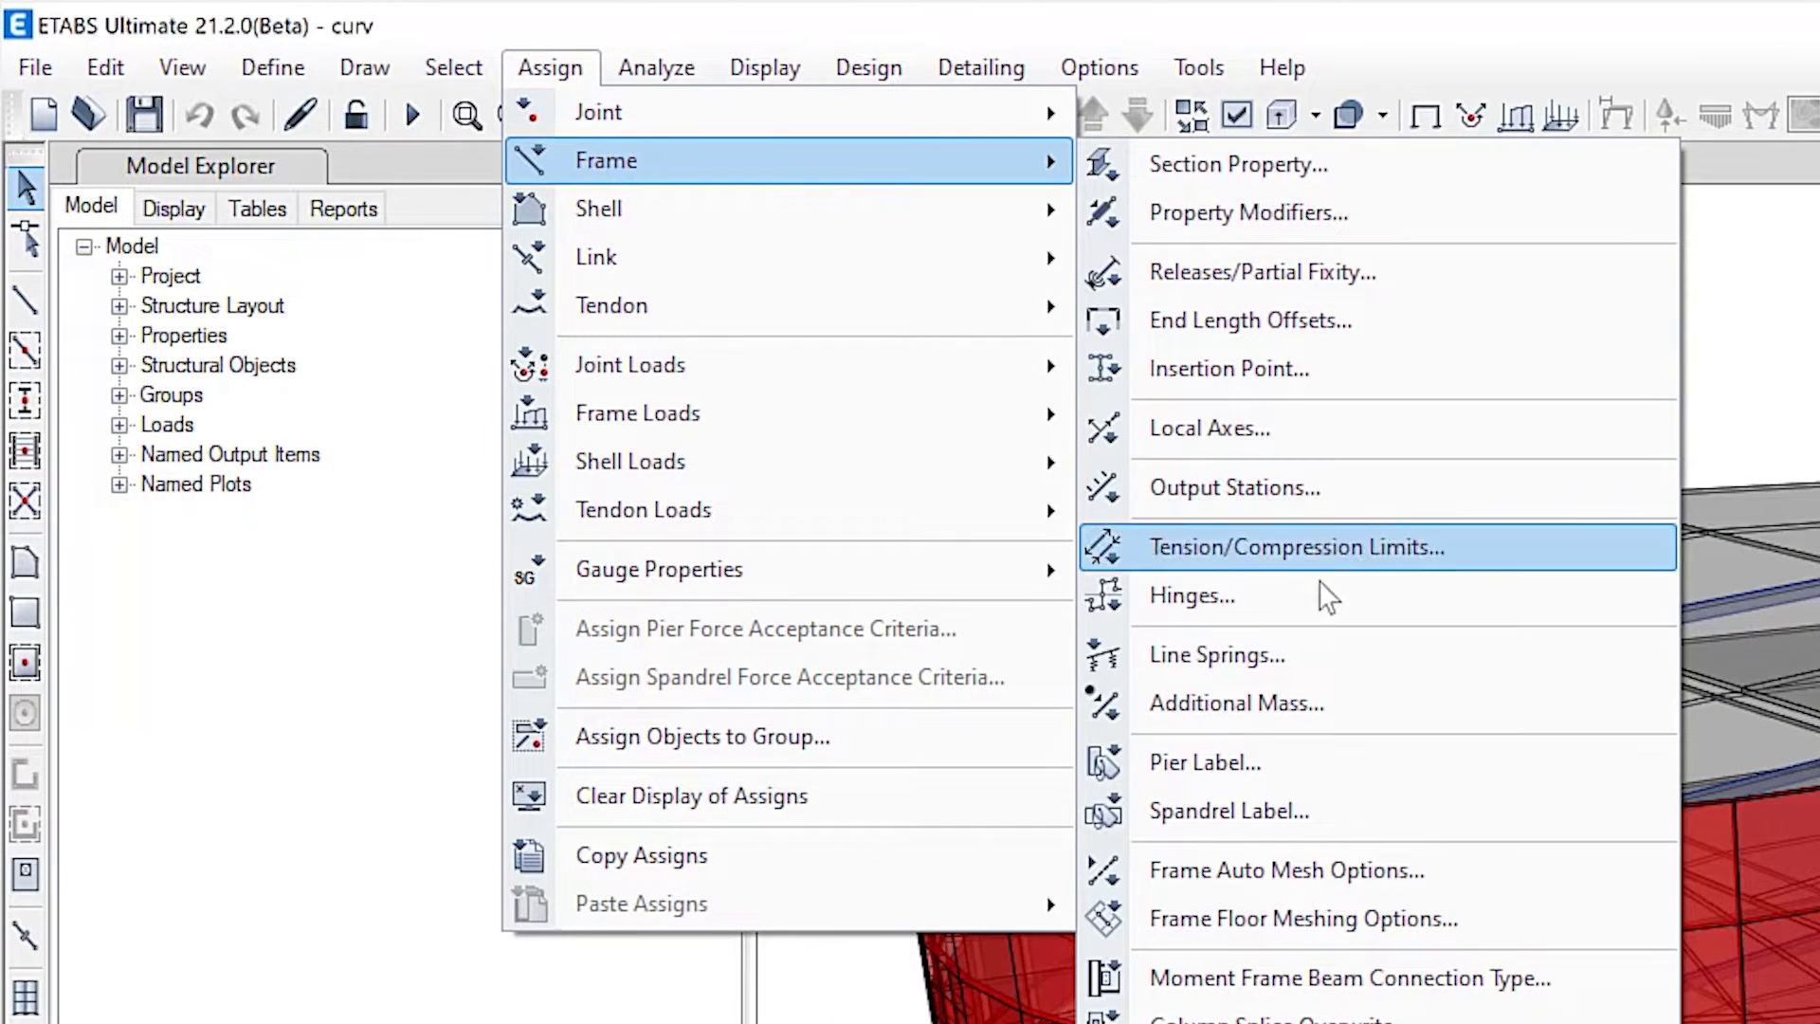
pyautogui.click(1307, 646)
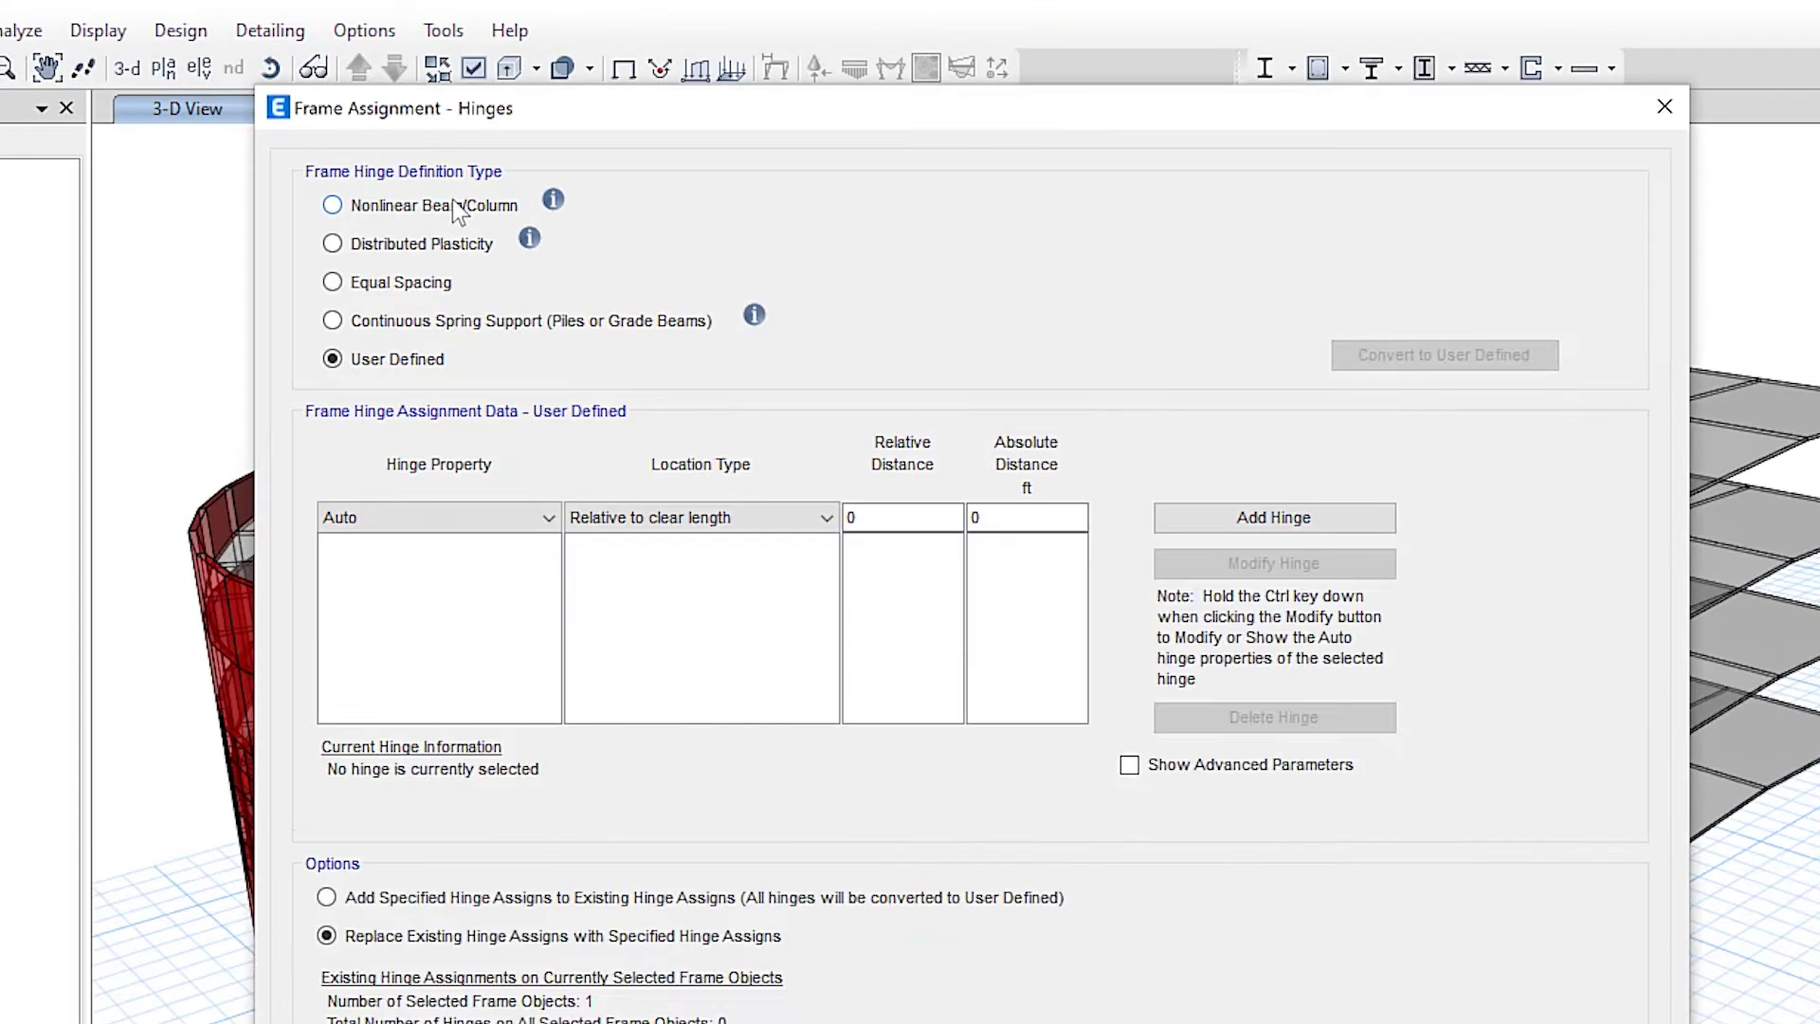
# - Examine the Nonlinear Beam/Column, Distributed Plasticity and Equal Spacing hinge definition types, including the description of the Nonlinear Beam/Column type
pyautogui.click(408, 205)
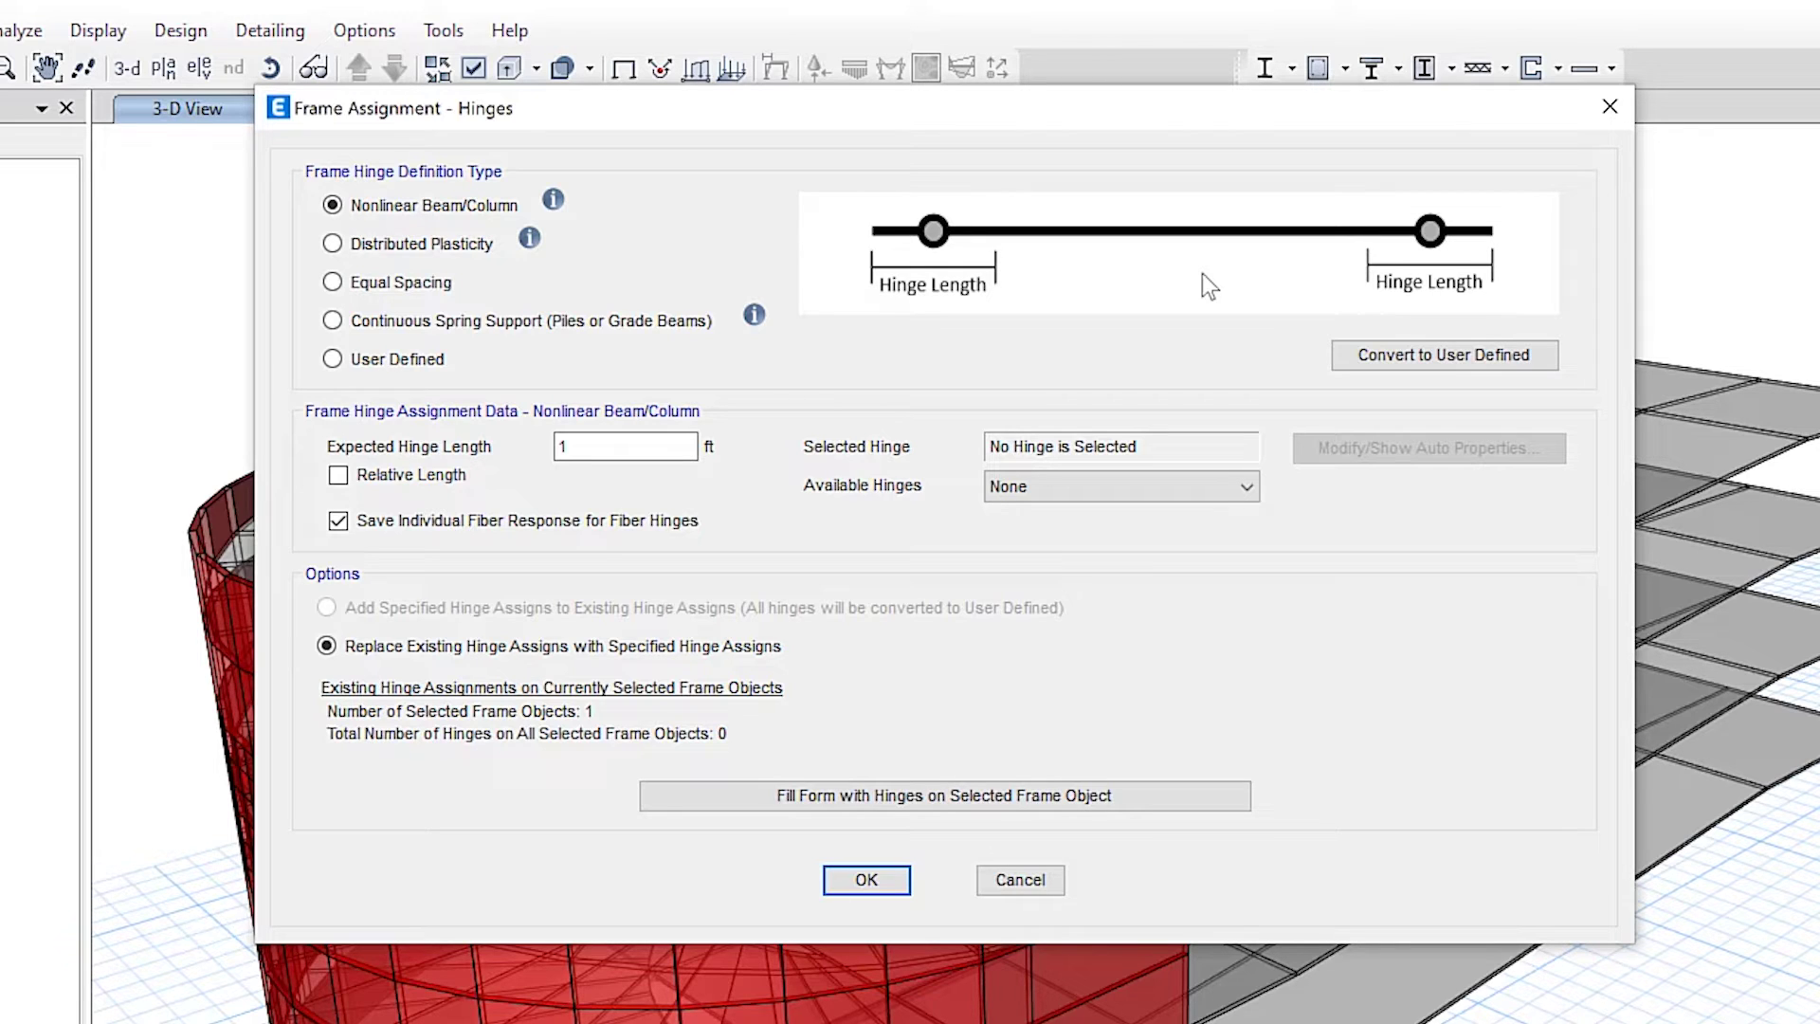
pyautogui.click(1178, 231)
pyautogui.moveTo(557, 201)
pyautogui.click(557, 203)
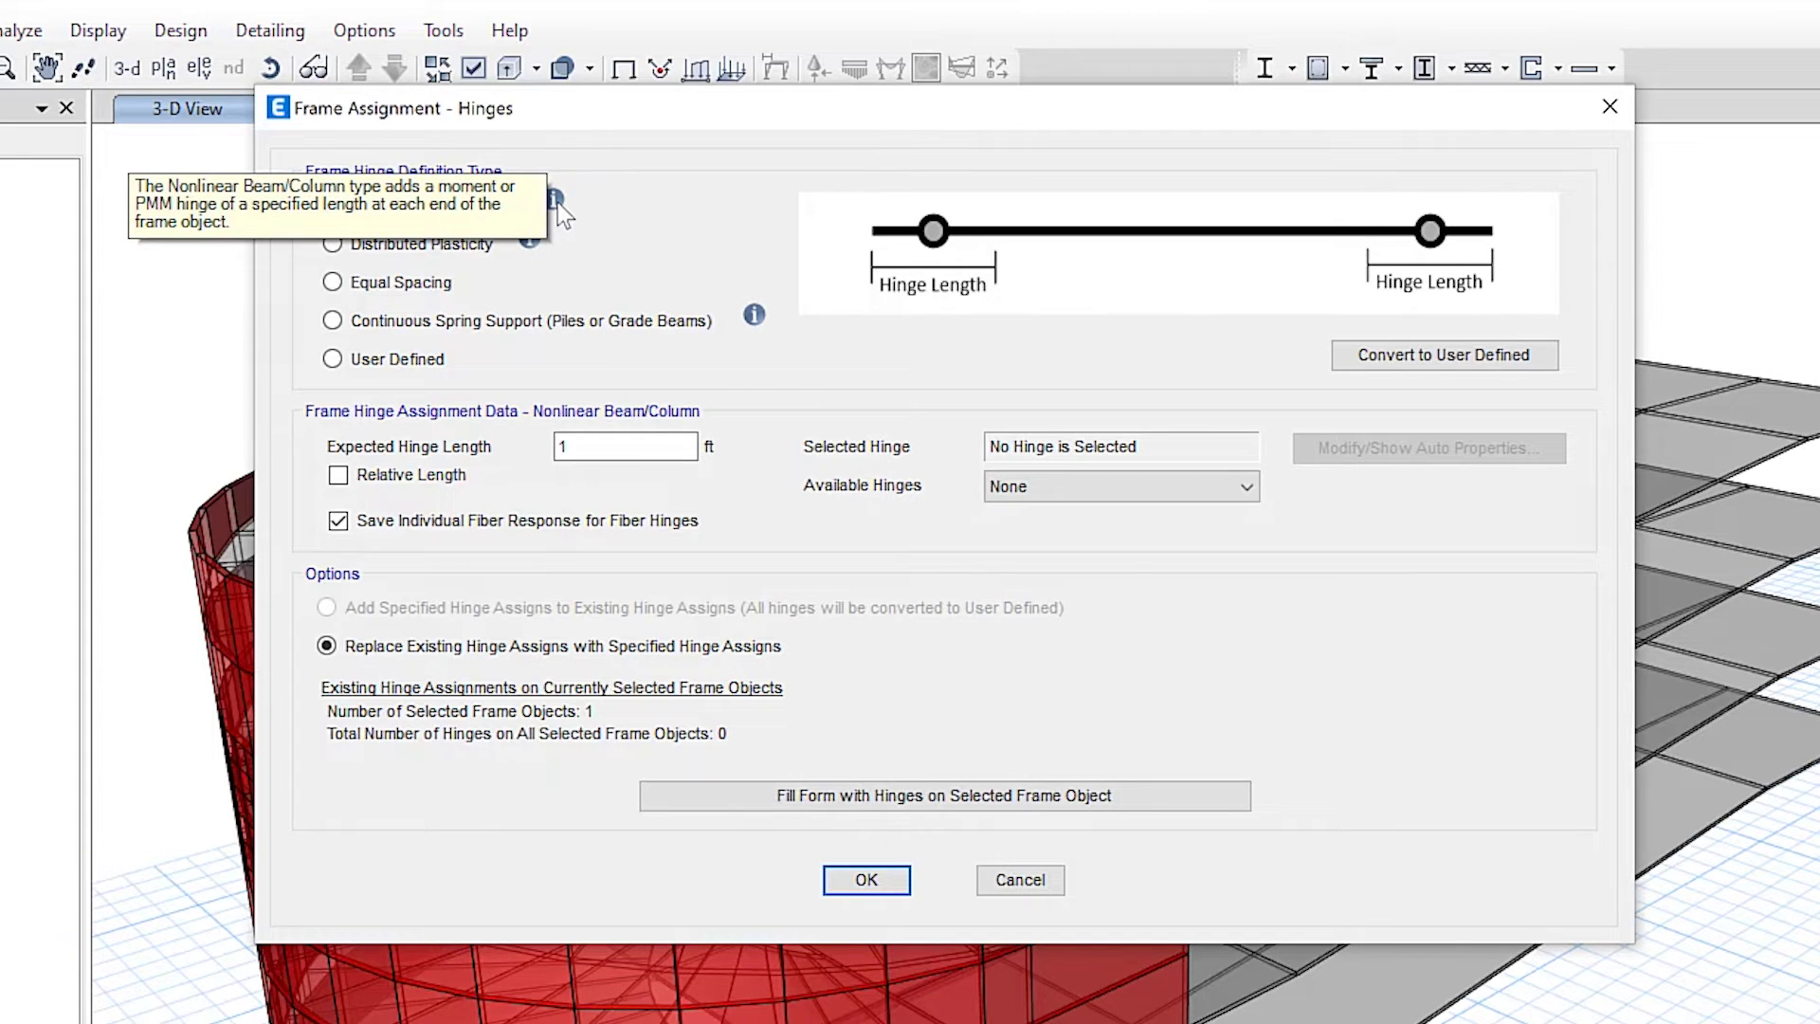
pyautogui.click(413, 253)
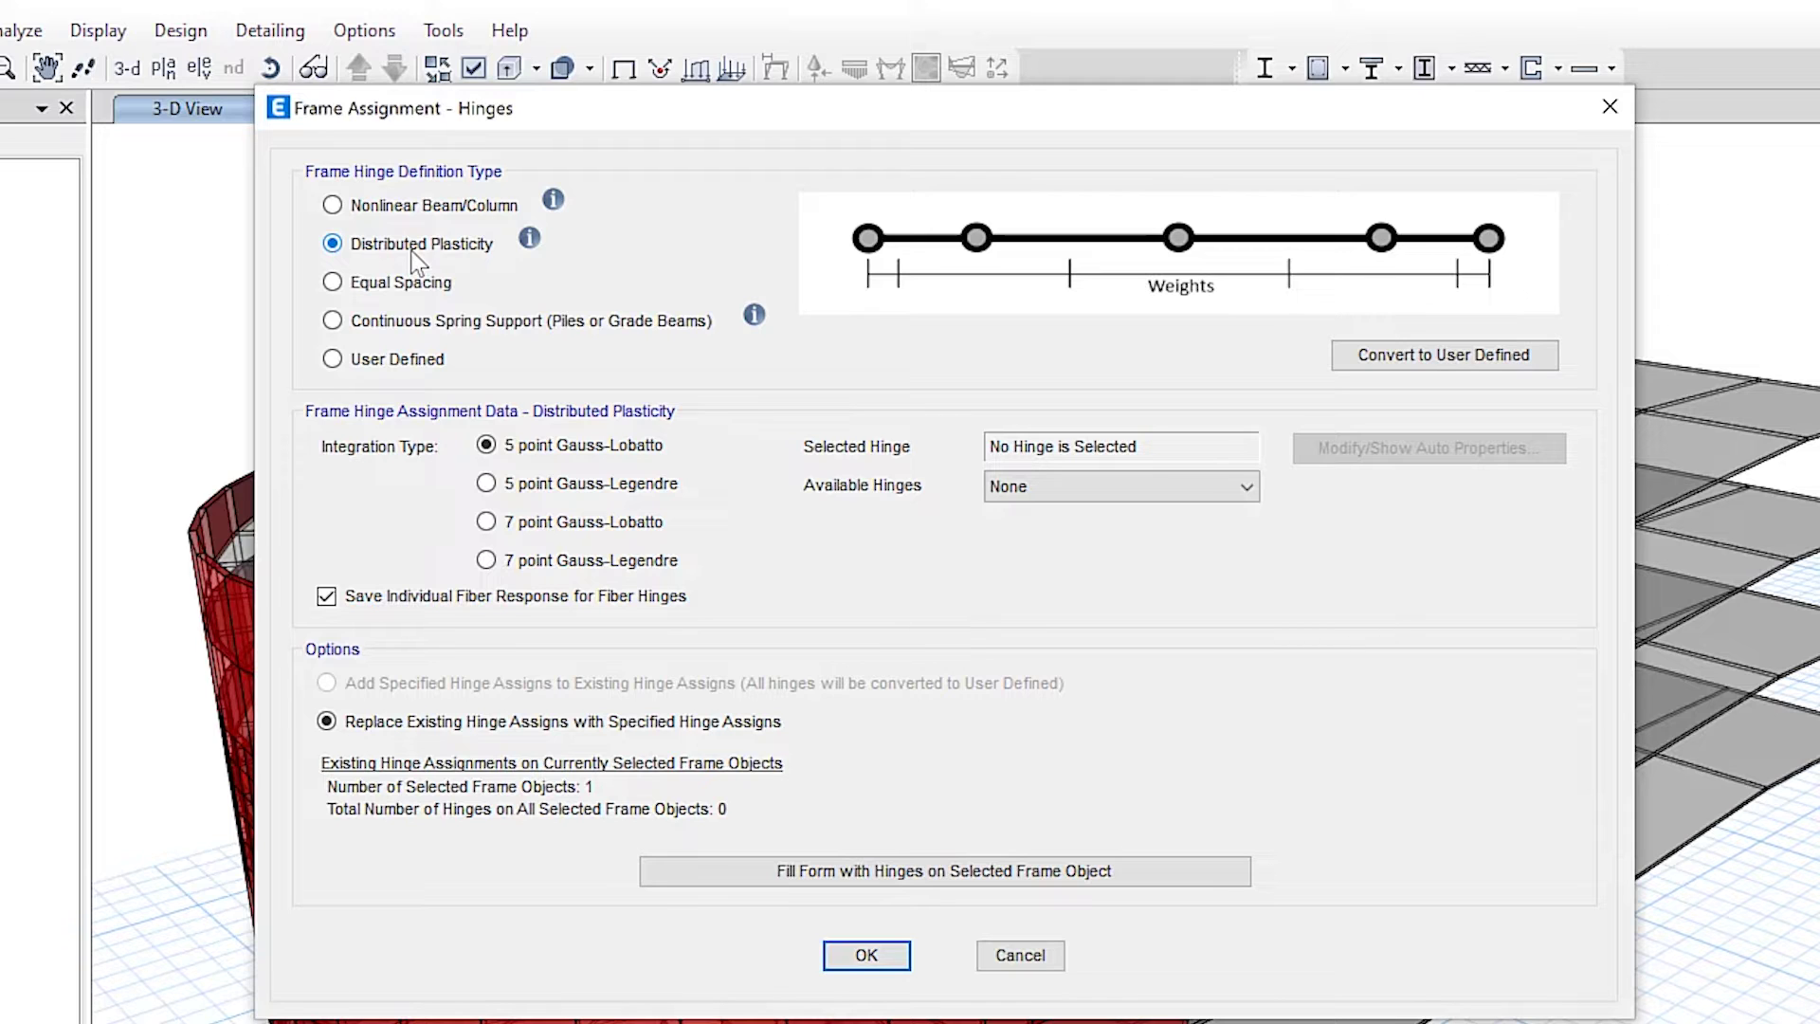
pyautogui.click(332, 281)
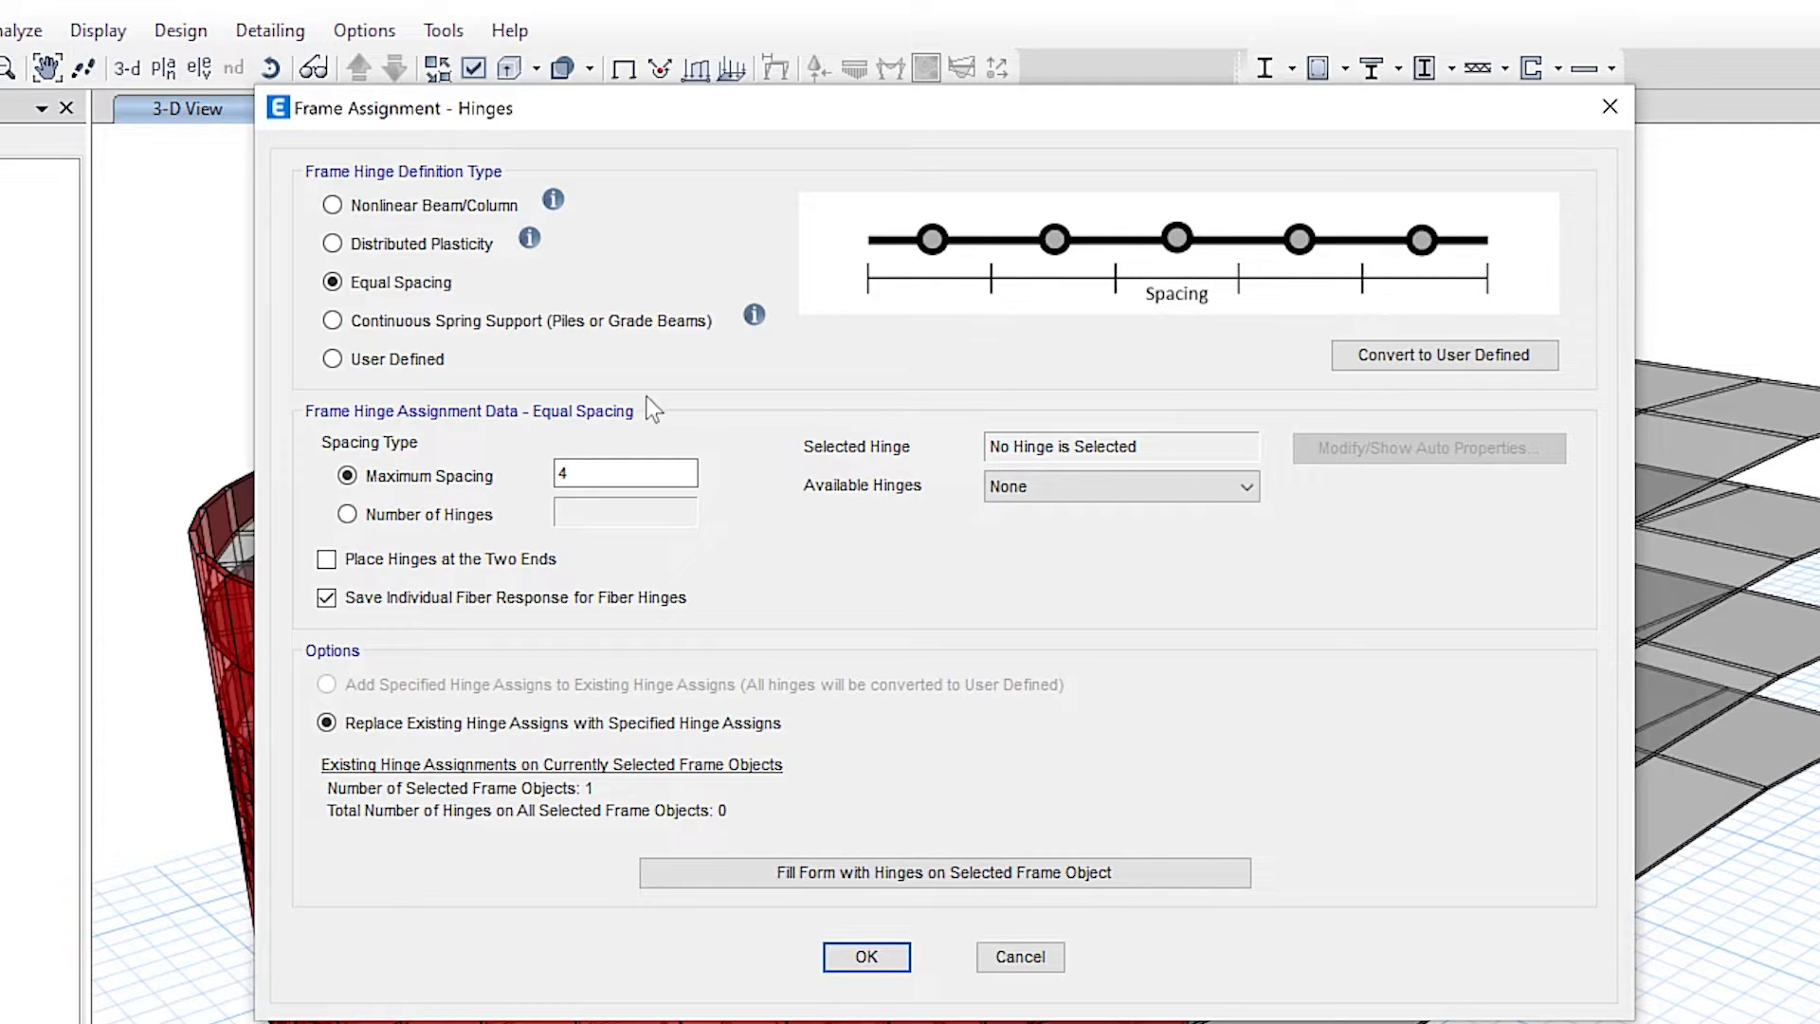
# - Set the column's hinge definition type to Continuous Spring Support (Piles or Grade Beams), leave Available Hinges at None, and accept the assignment
pyautogui.click(334, 321)
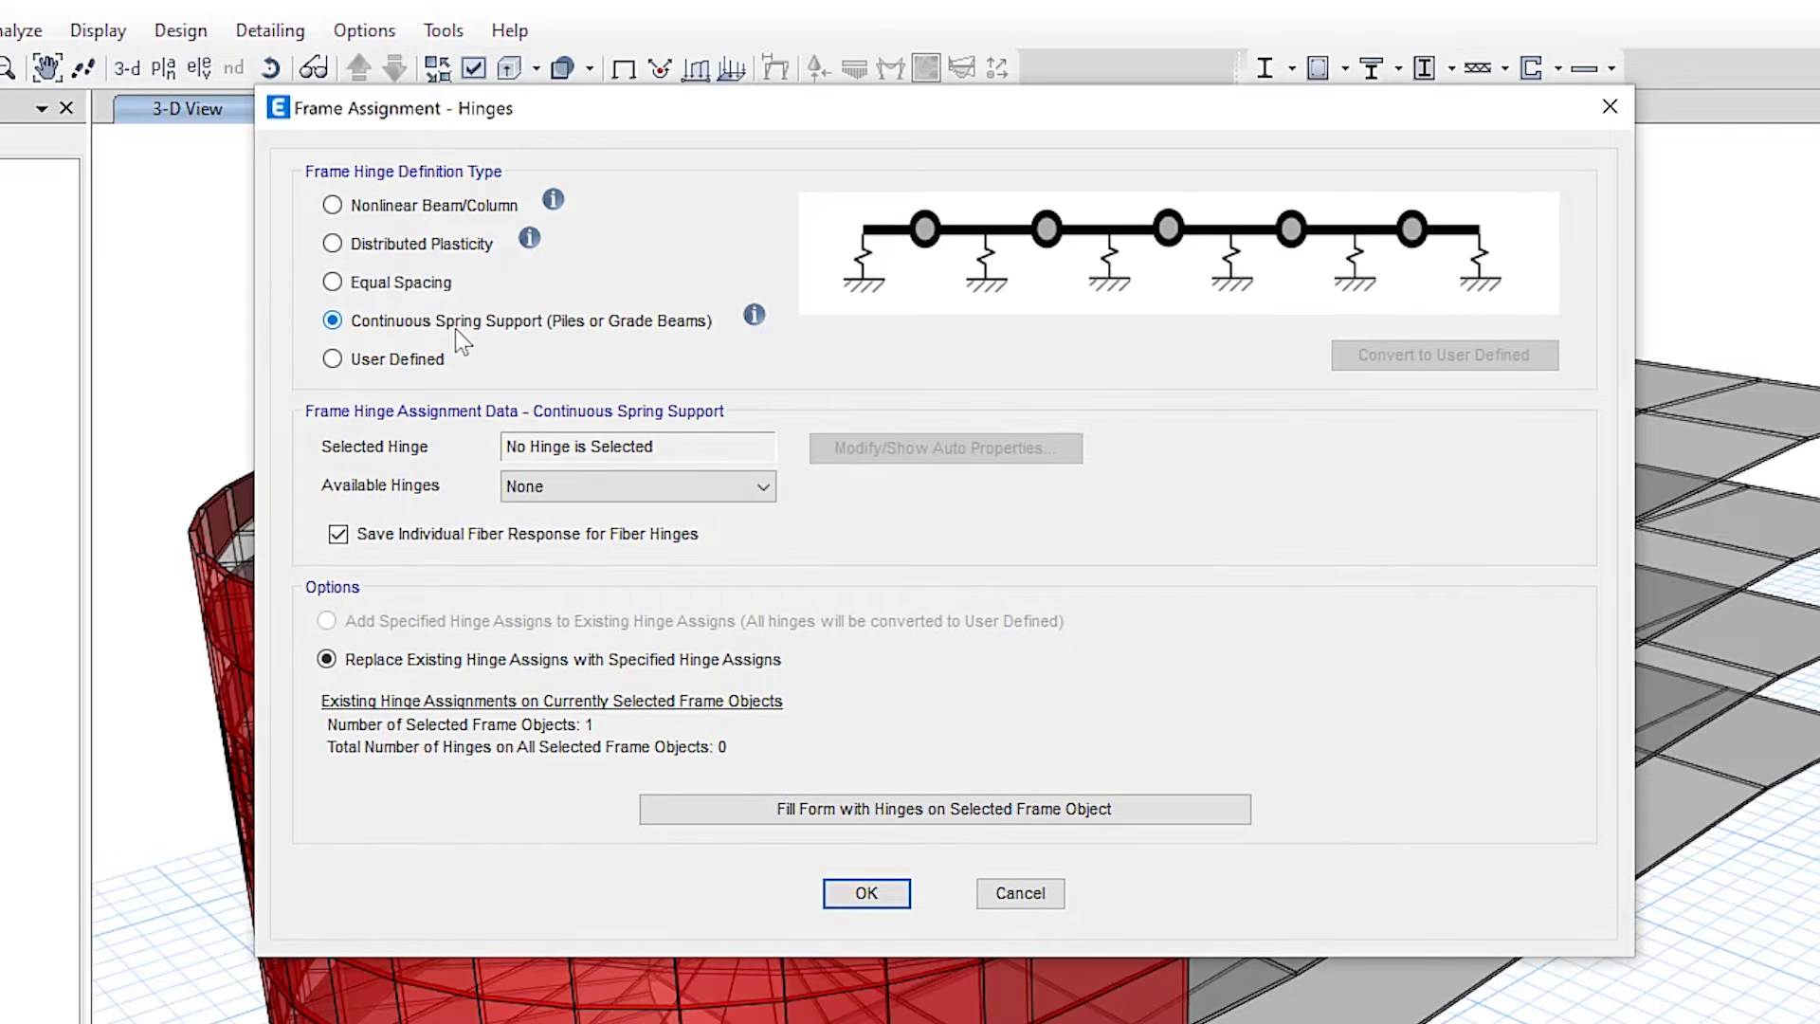
pyautogui.moveTo(763, 325)
pyautogui.click(679, 487)
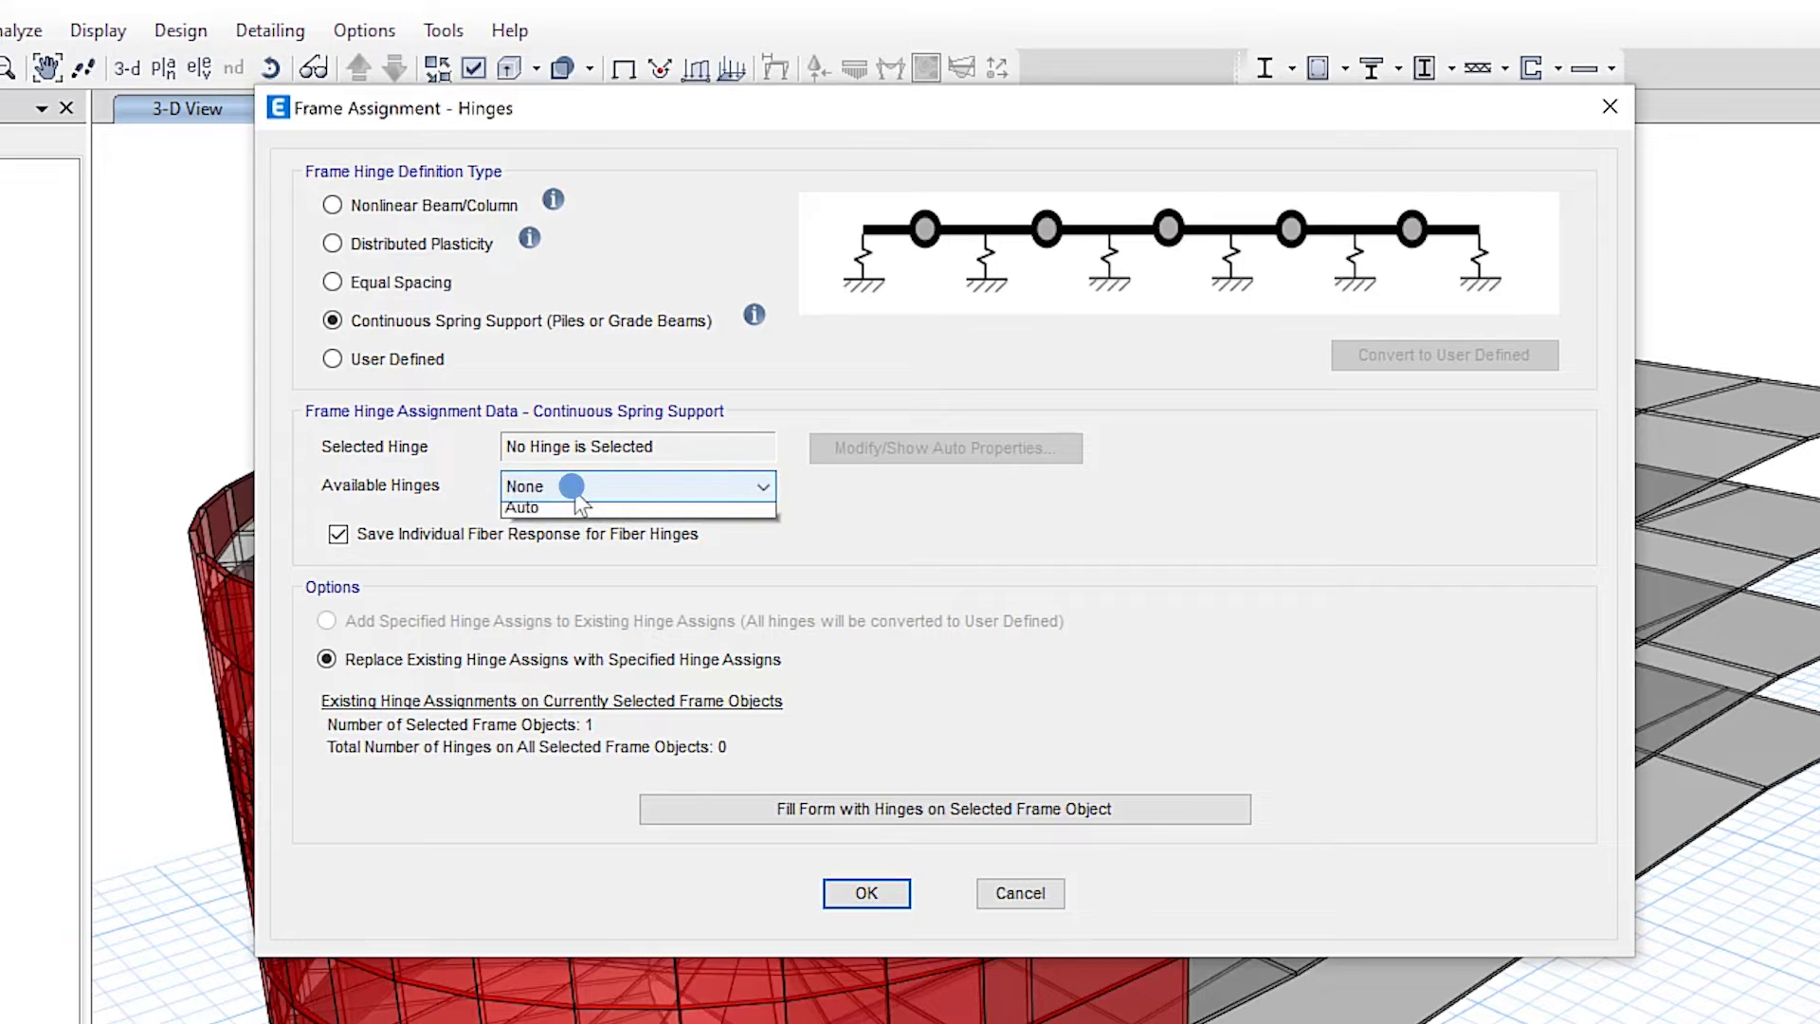
pyautogui.click(891, 517)
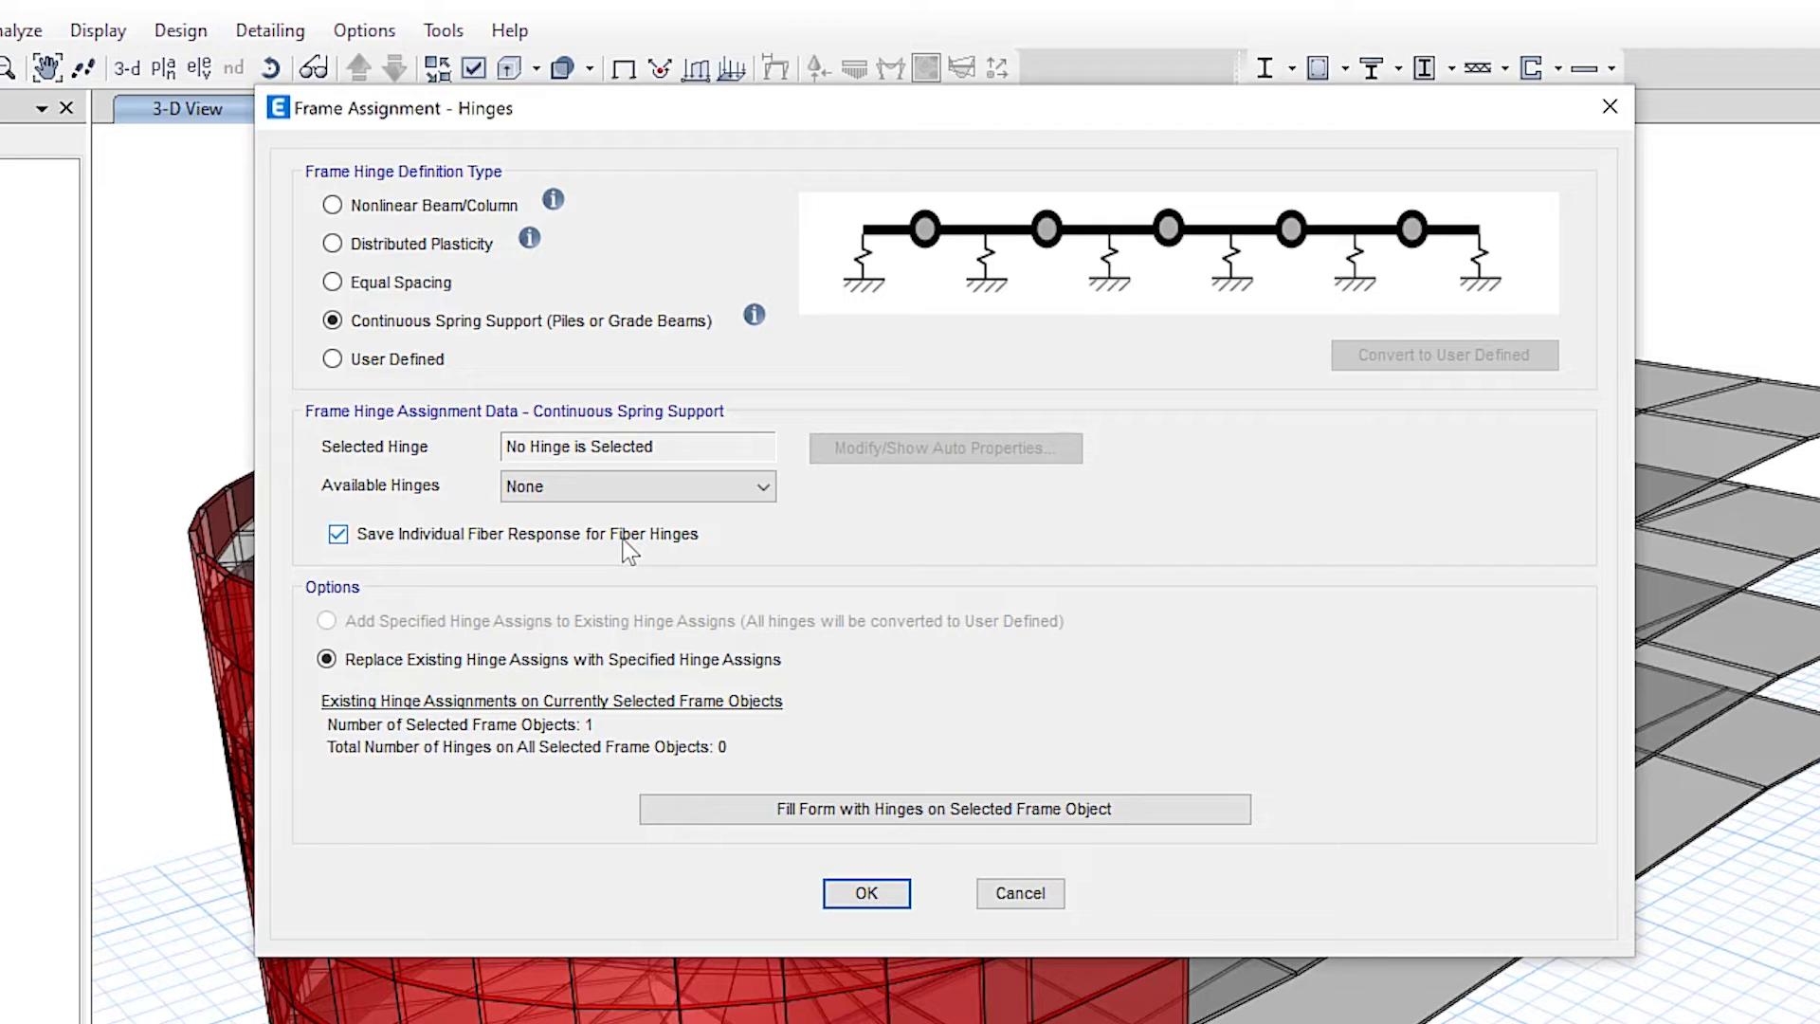
pyautogui.click(866, 893)
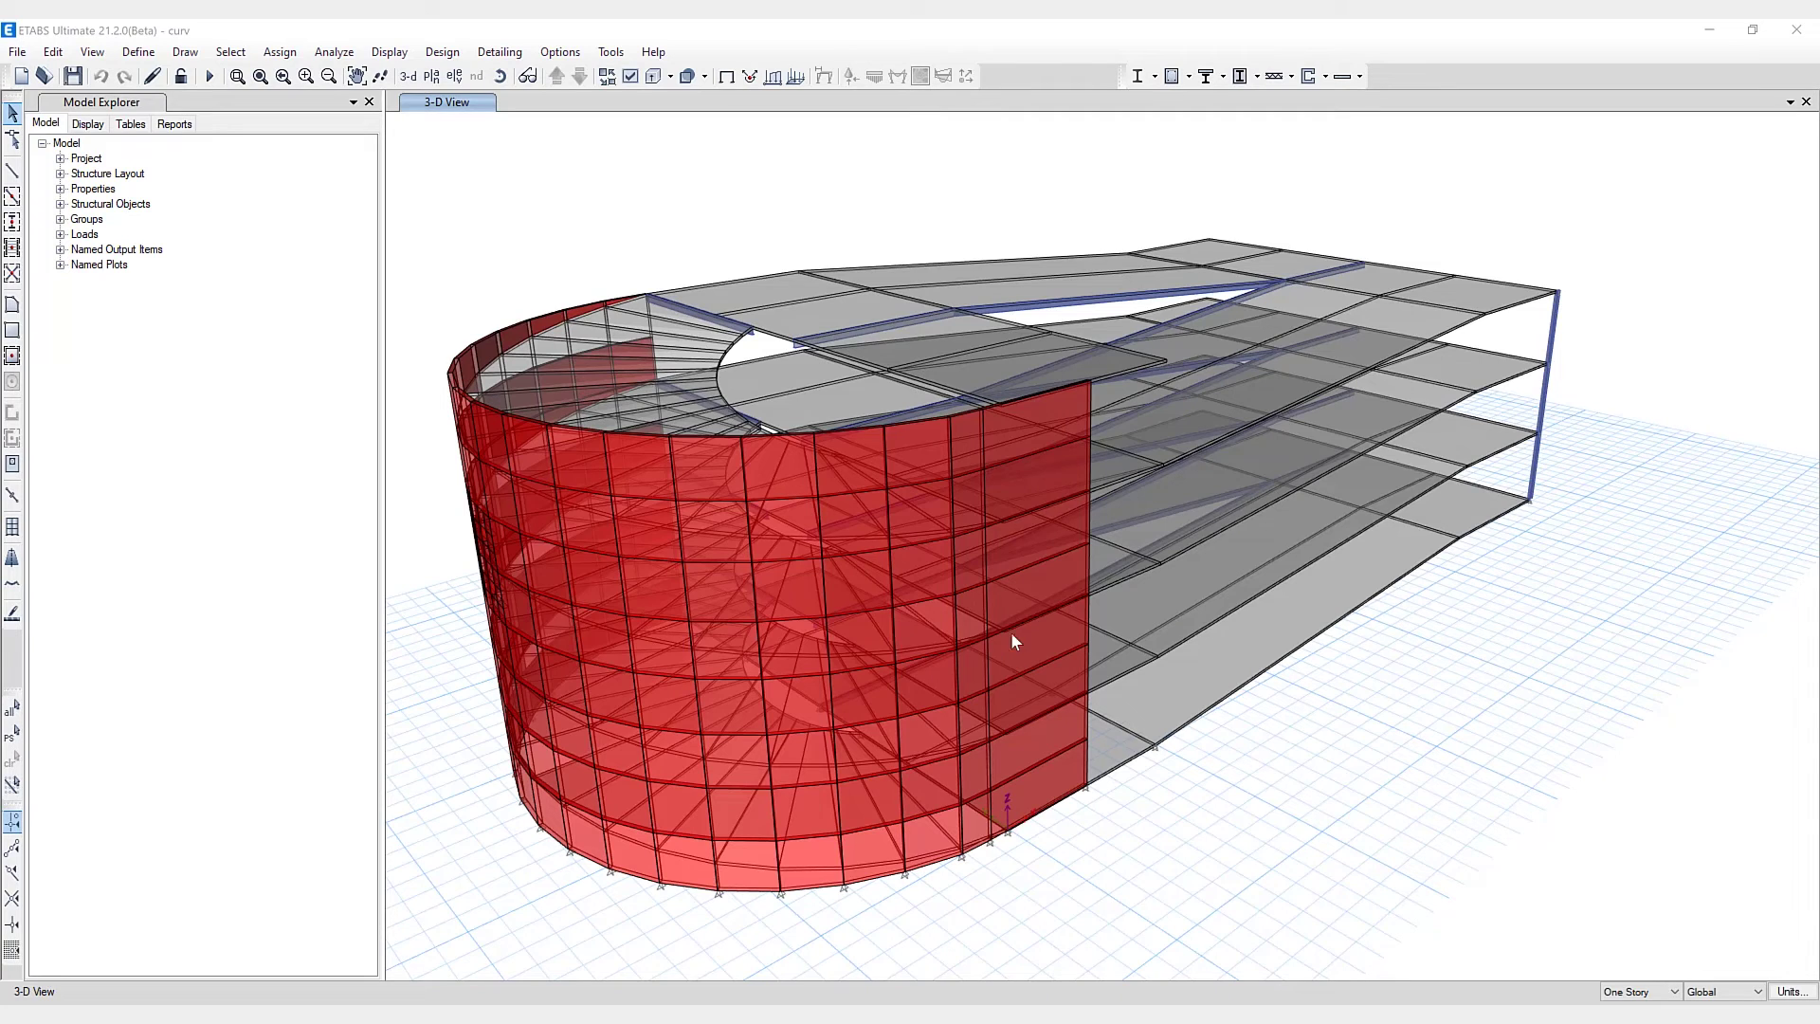
# - Open the steel connection design preferences and review the beam-beam plate types Partial Depth with Top, Full Depth and Horizontal
pyautogui.click(442, 52)
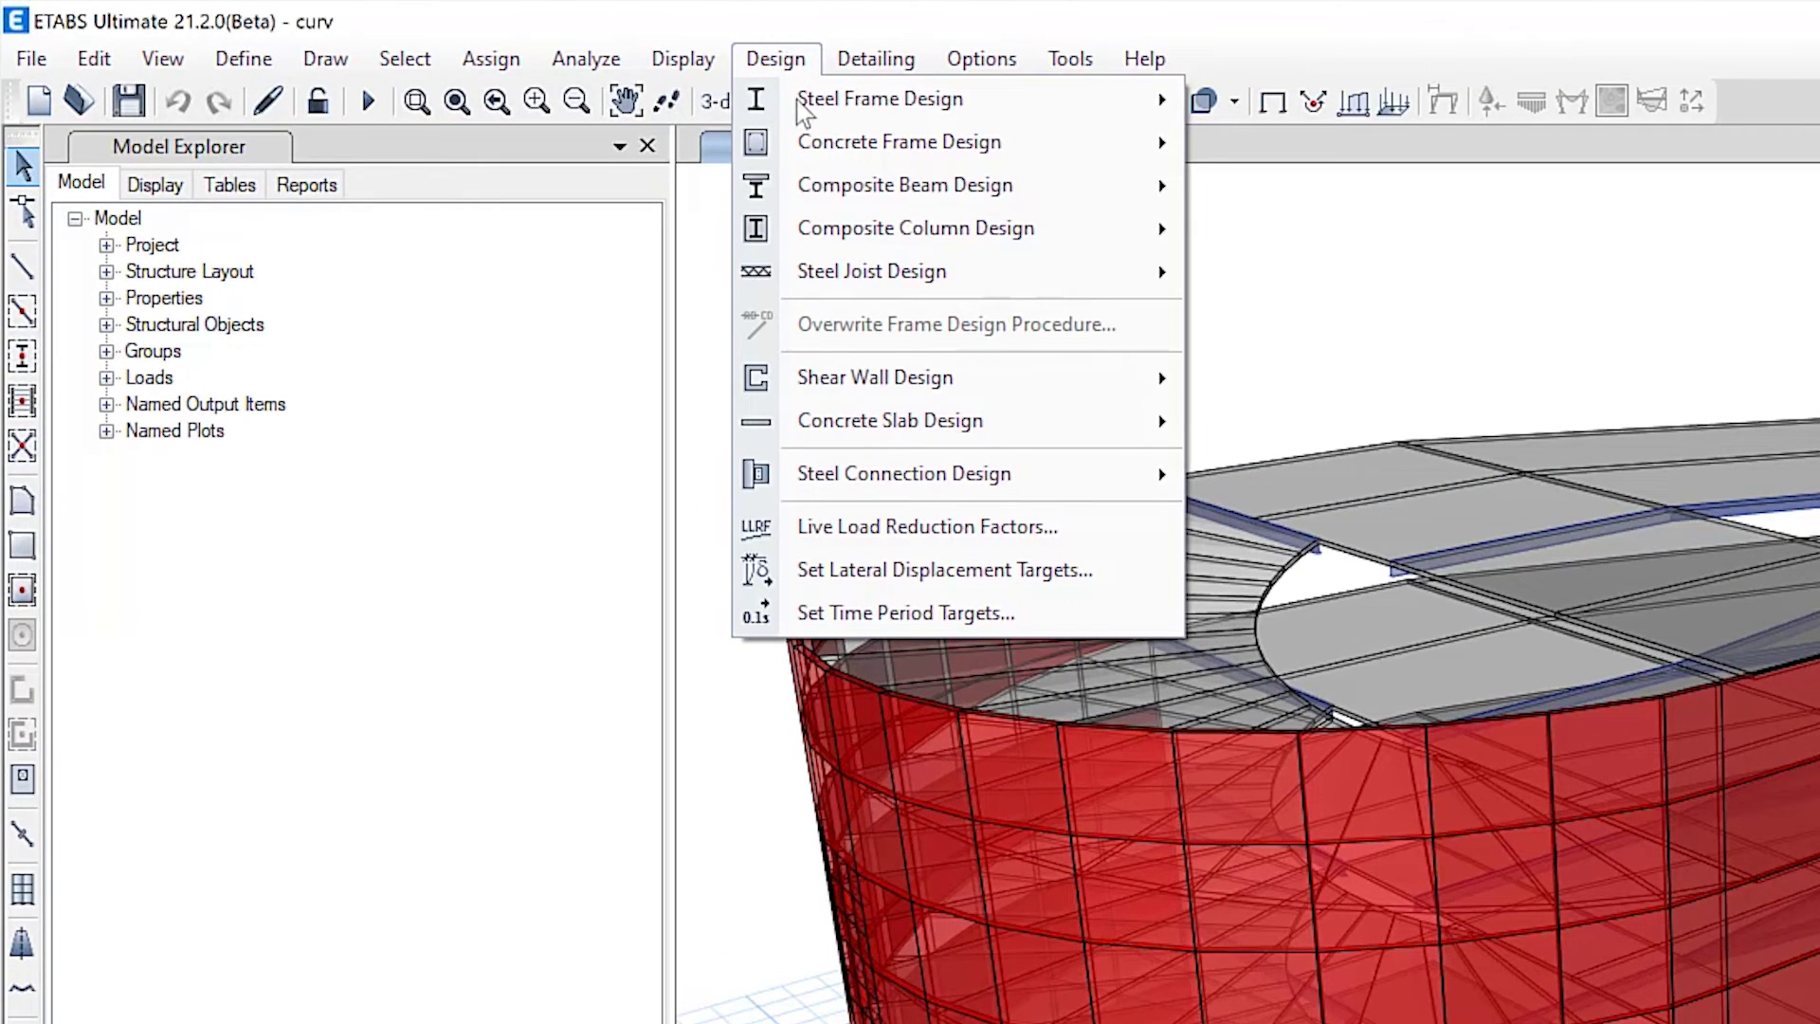
pyautogui.click(860, 477)
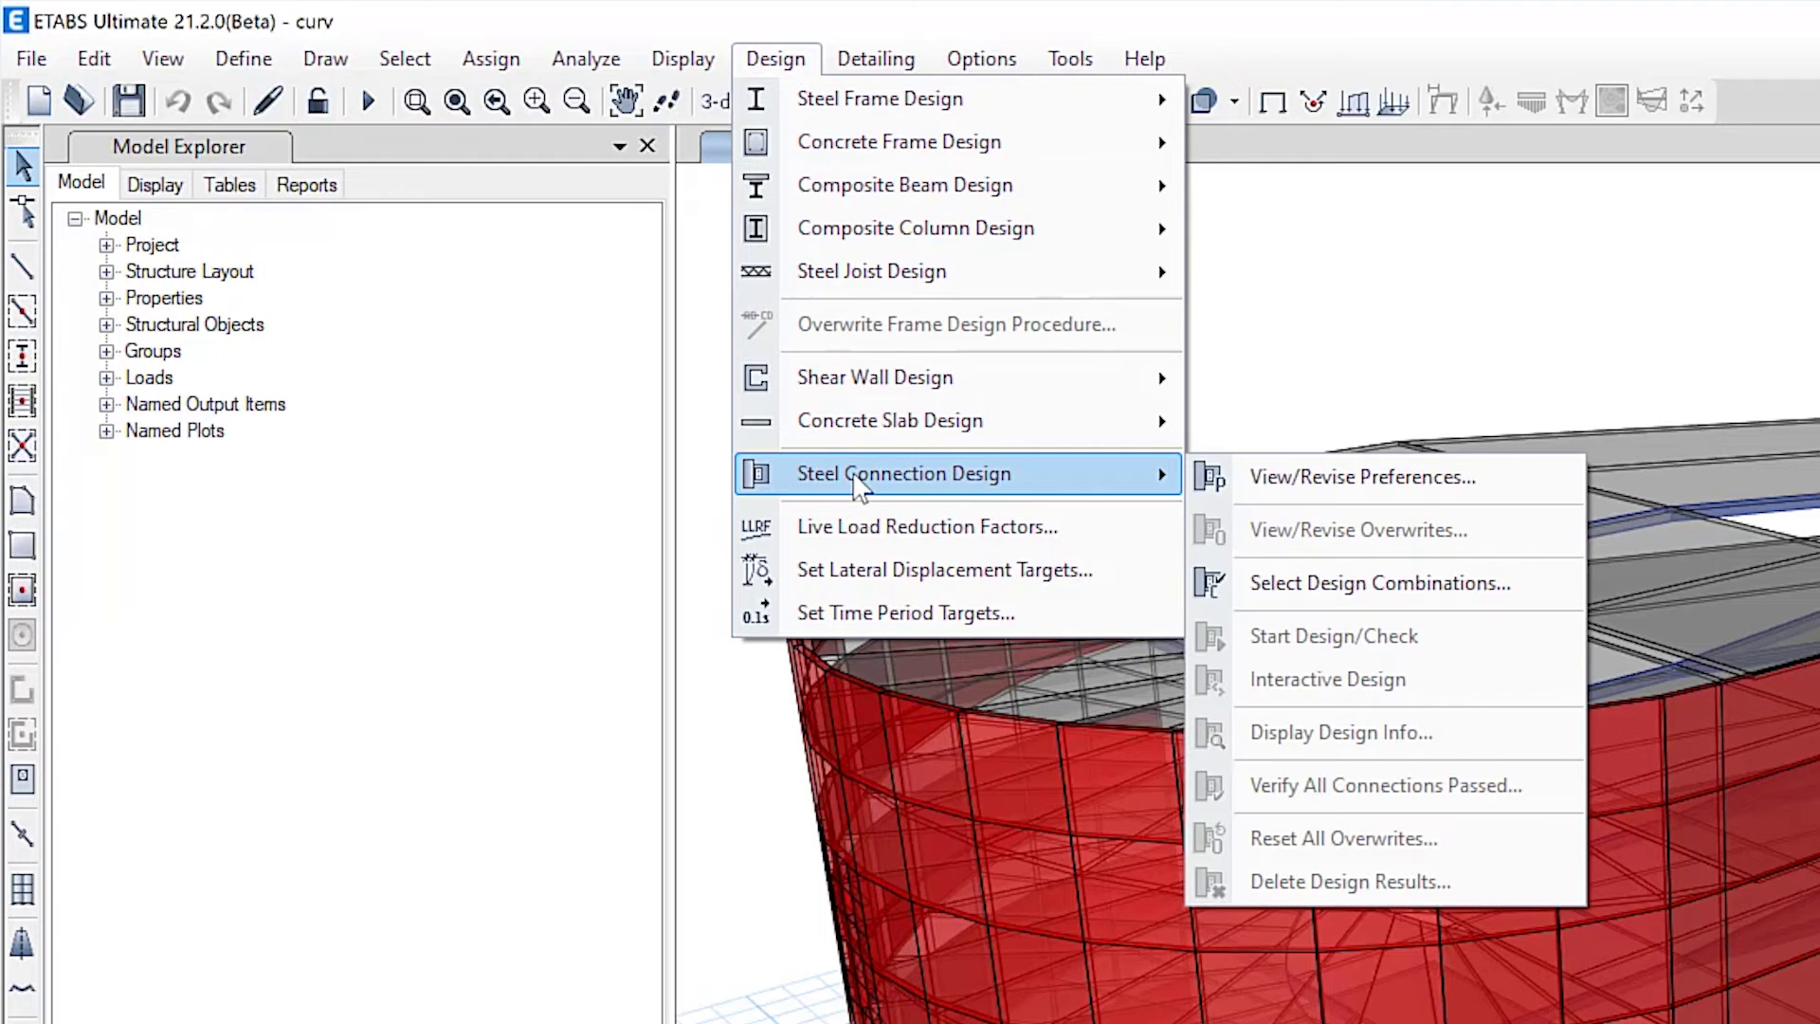
pyautogui.click(1314, 477)
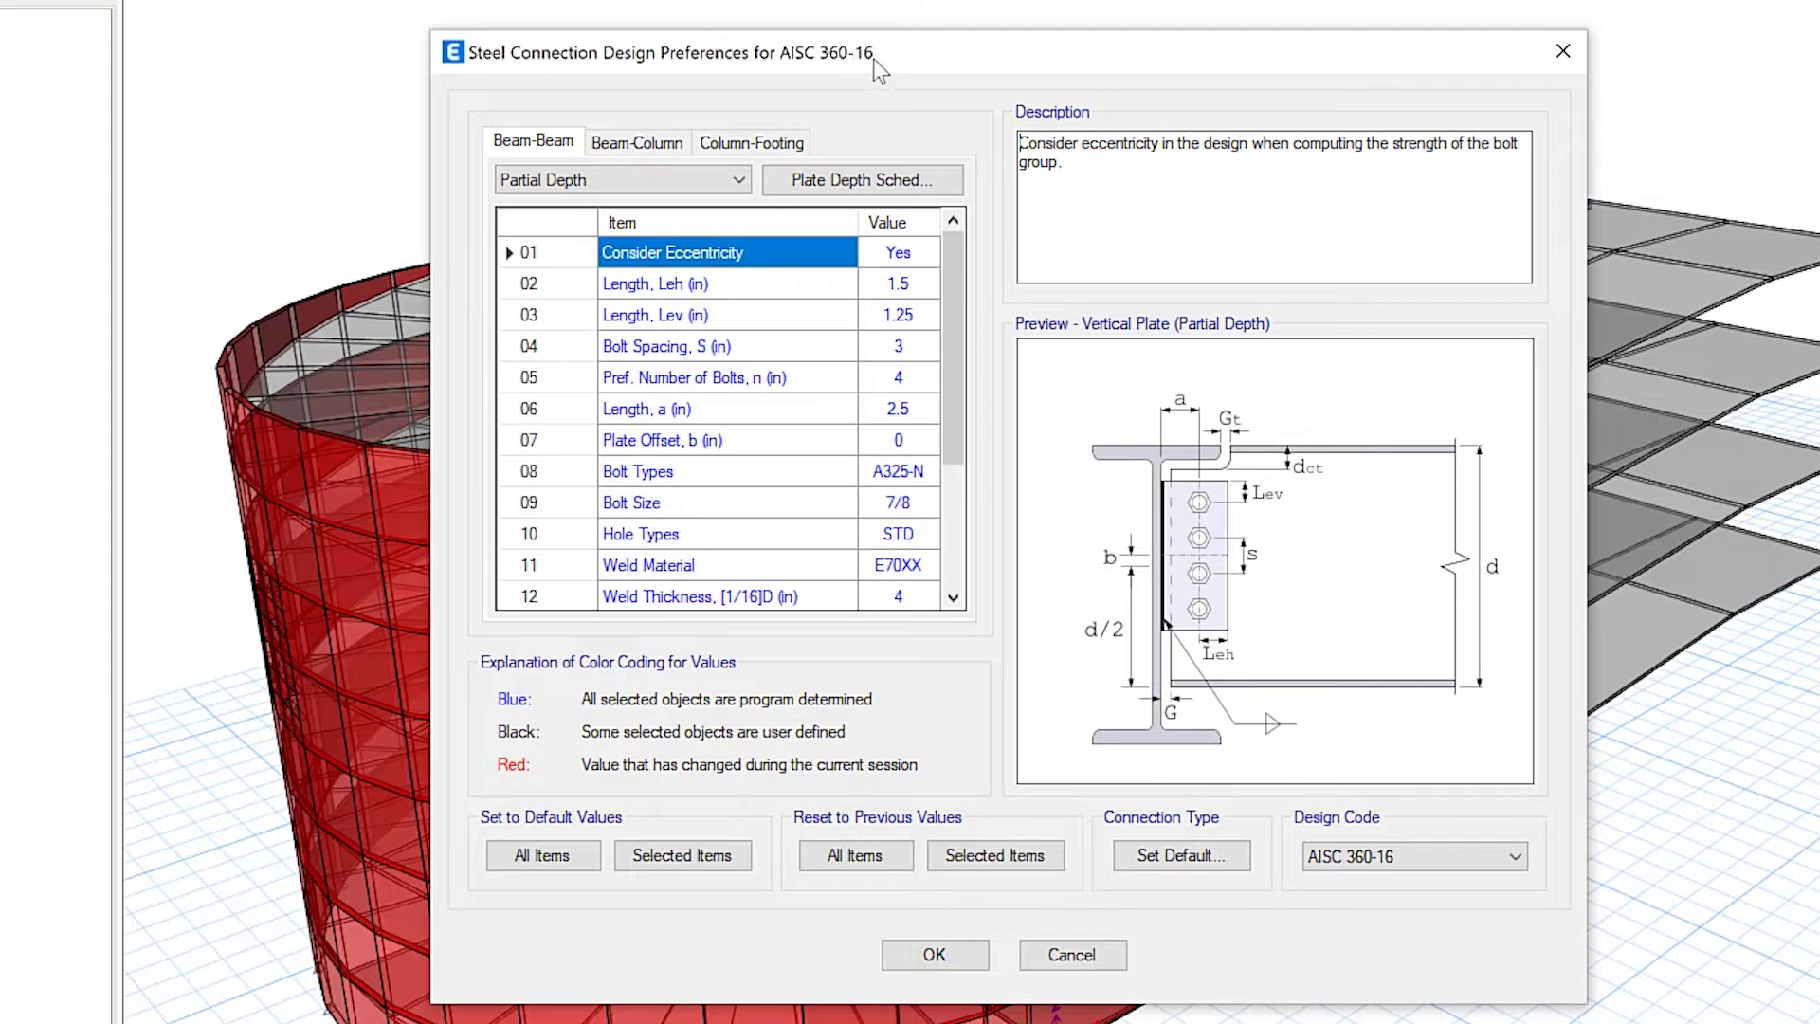
pyautogui.click(738, 181)
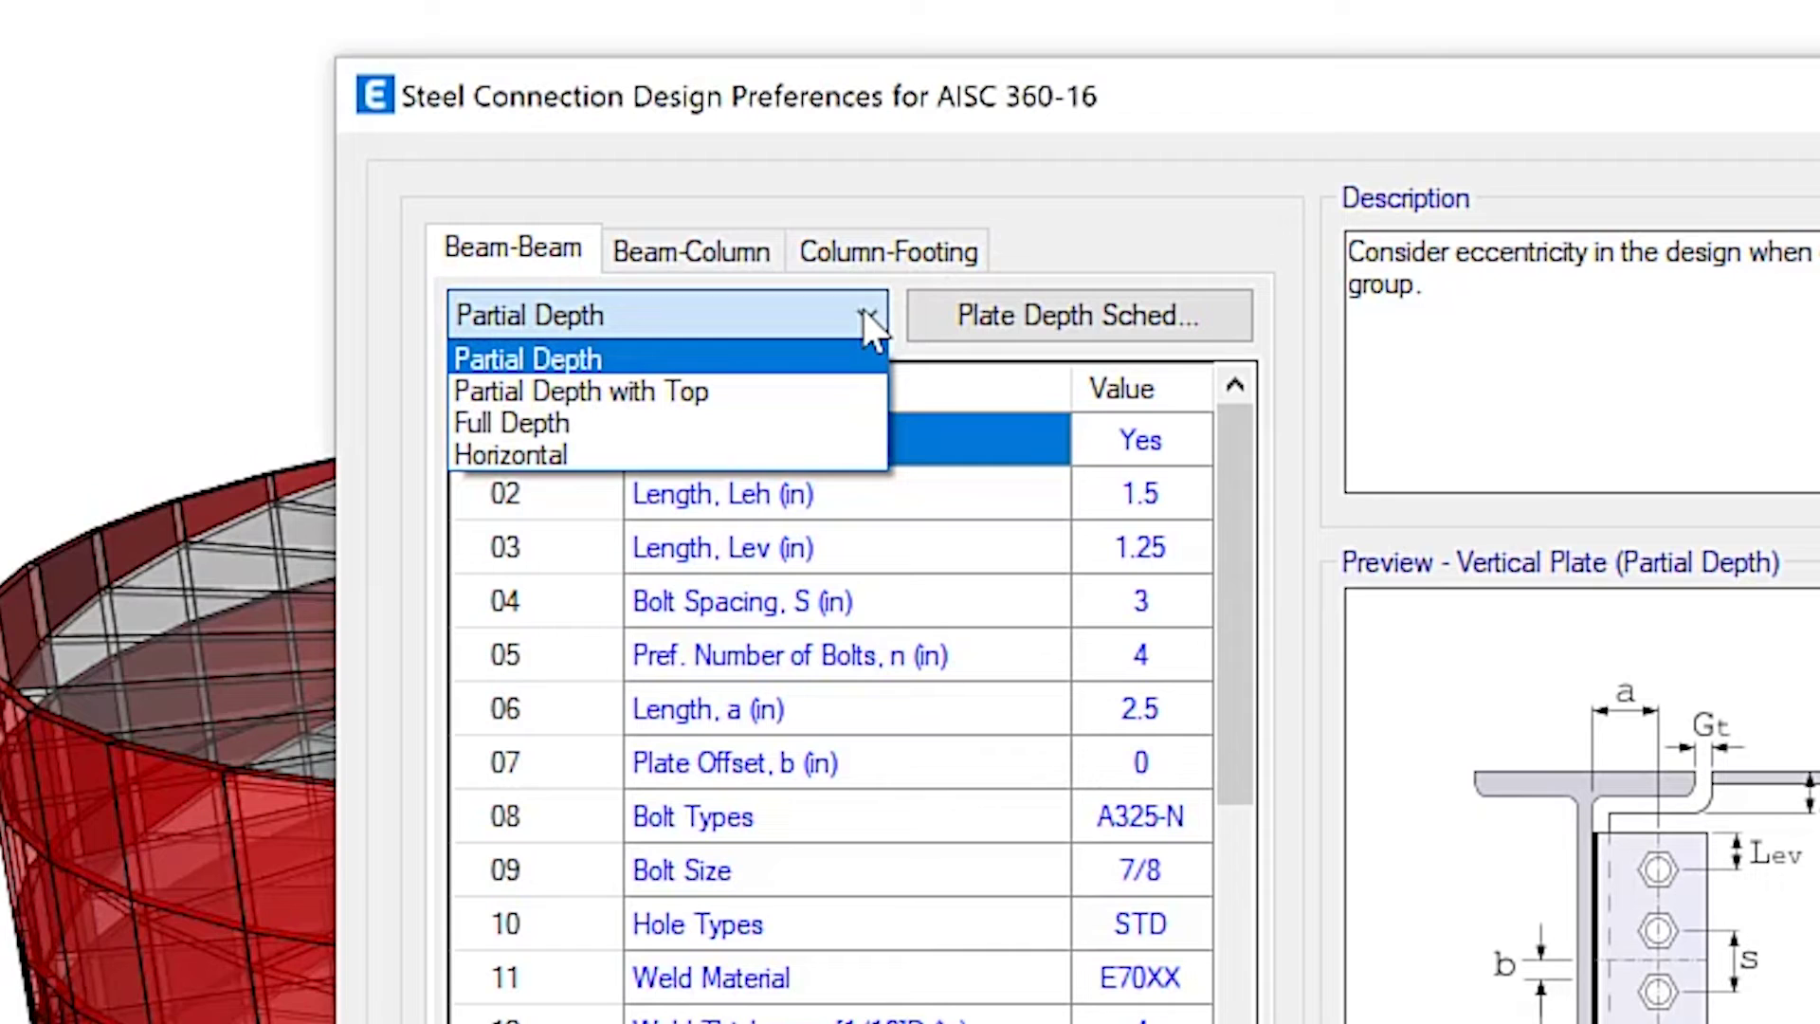
pyautogui.click(783, 391)
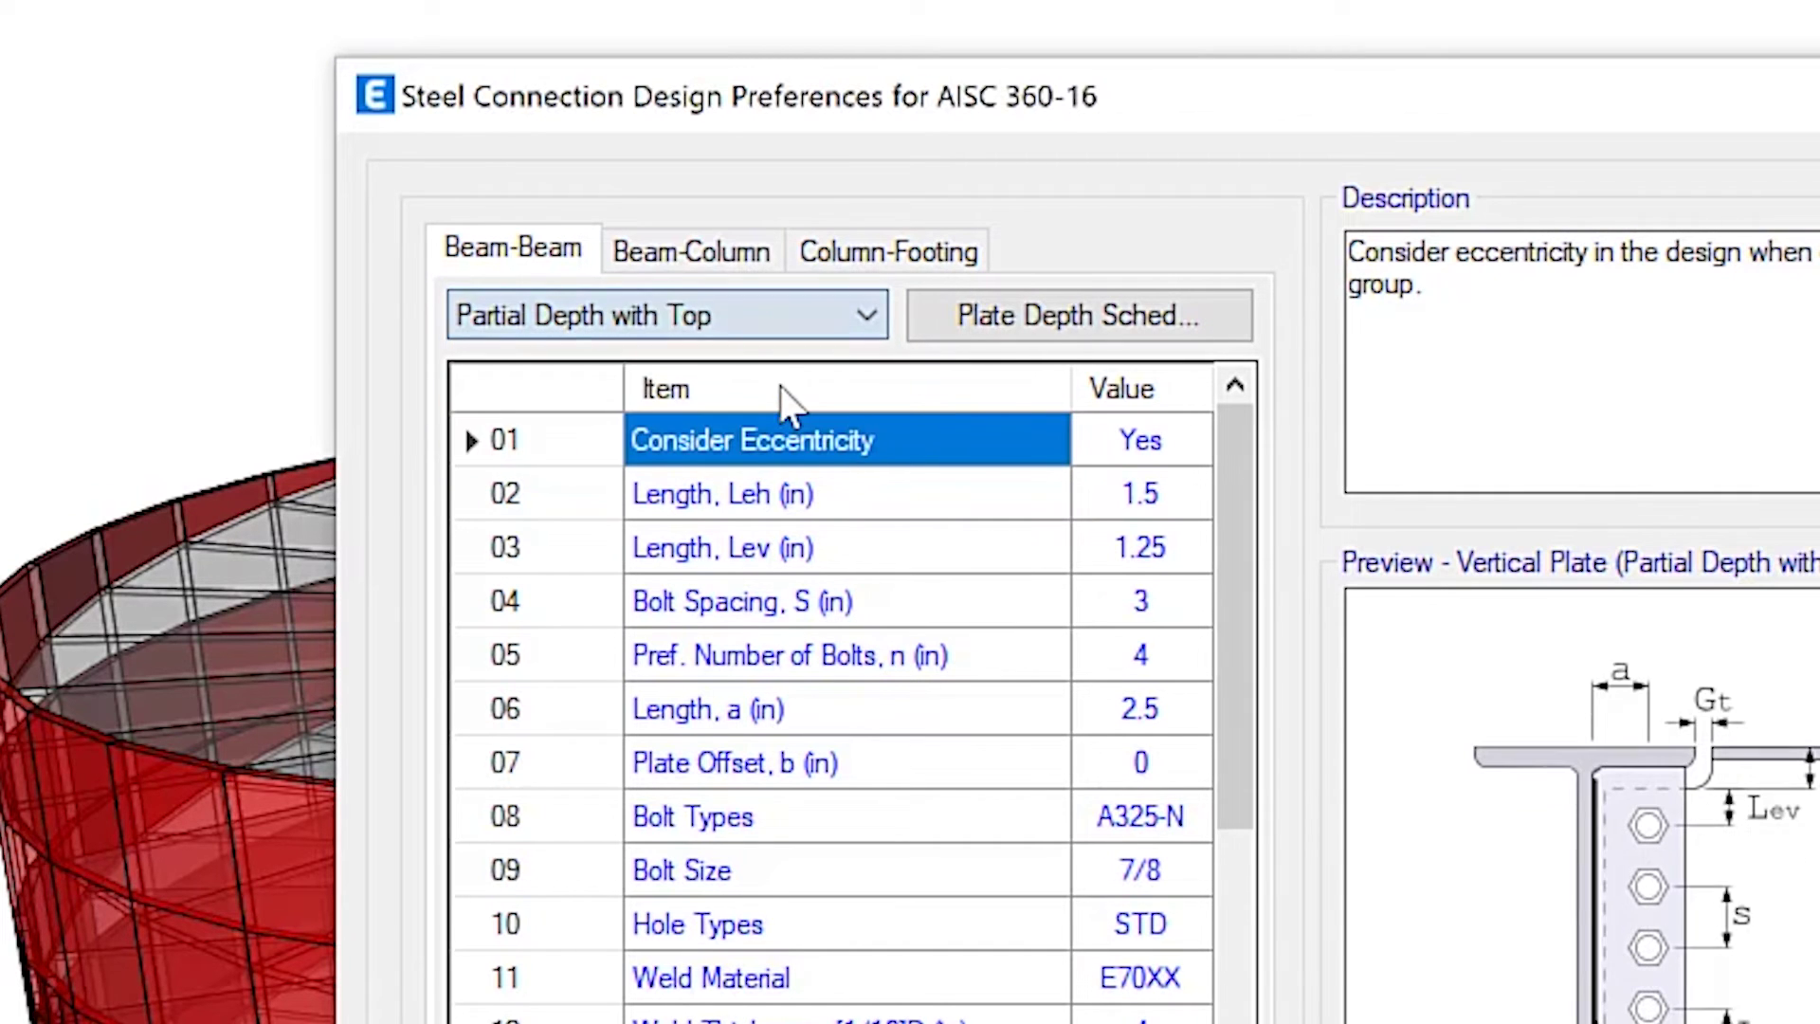
pyautogui.click(771, 321)
pyautogui.click(745, 425)
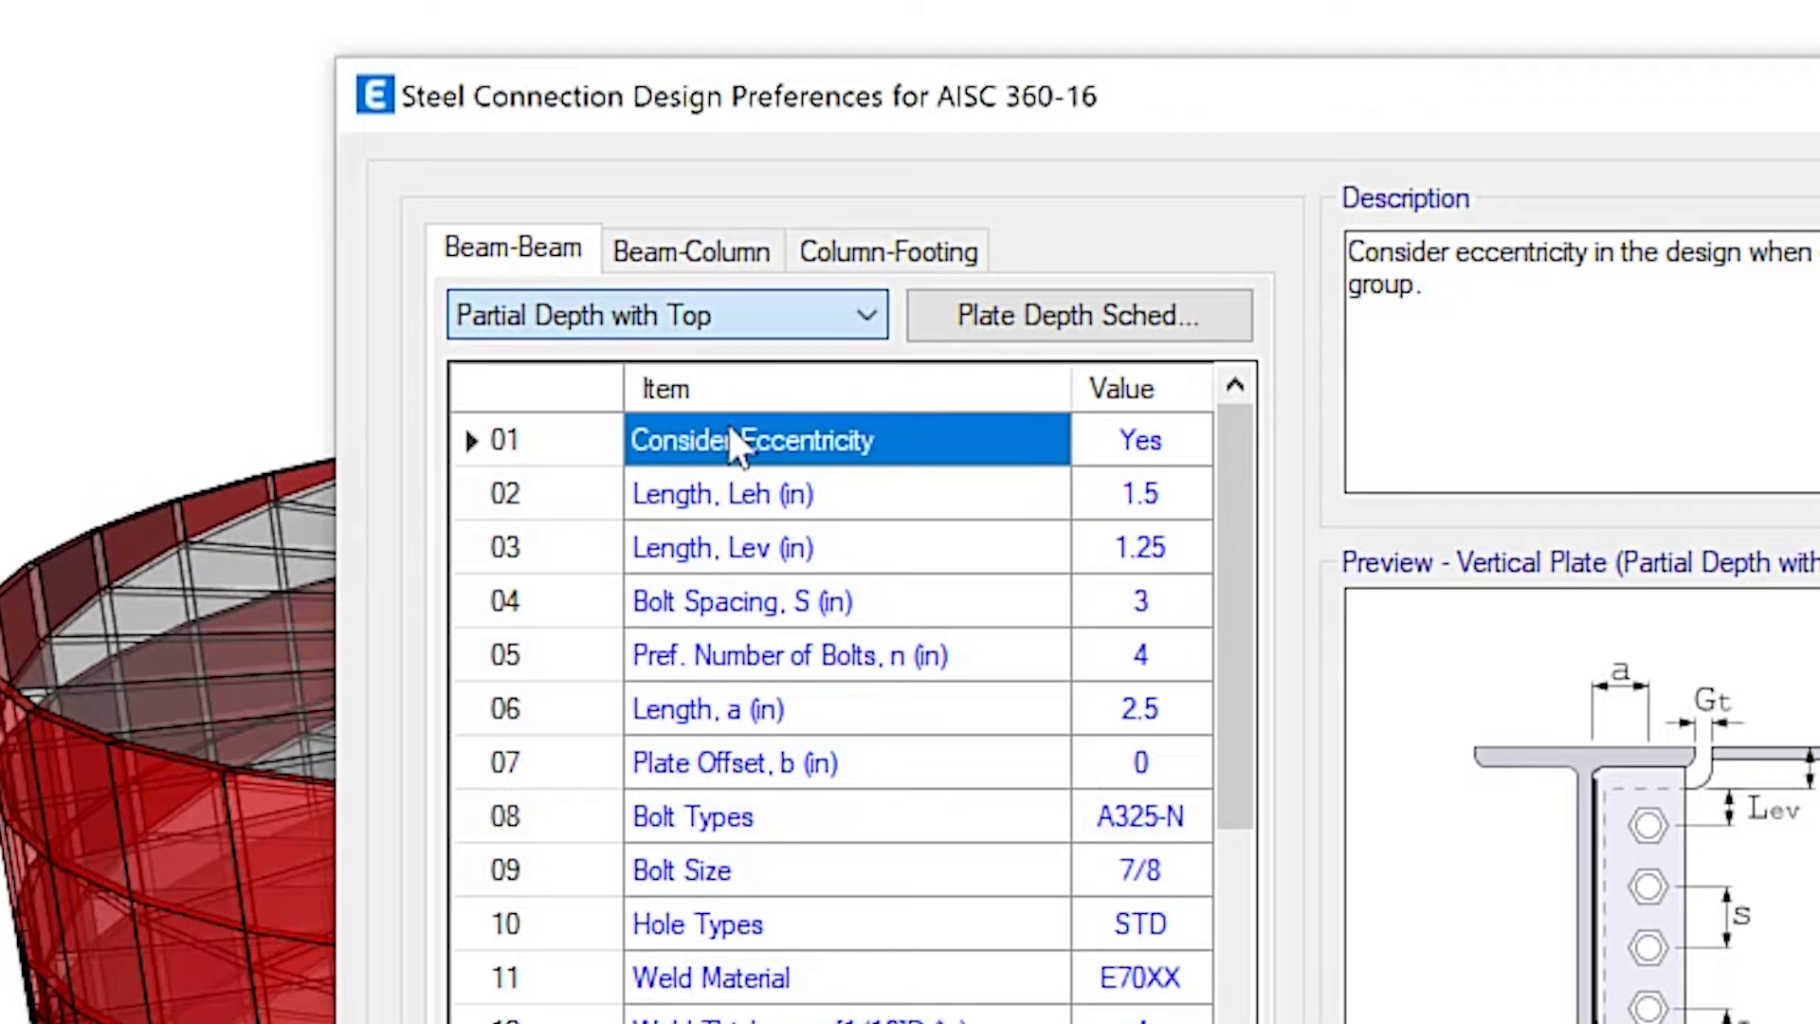
pyautogui.click(736, 326)
pyautogui.click(690, 455)
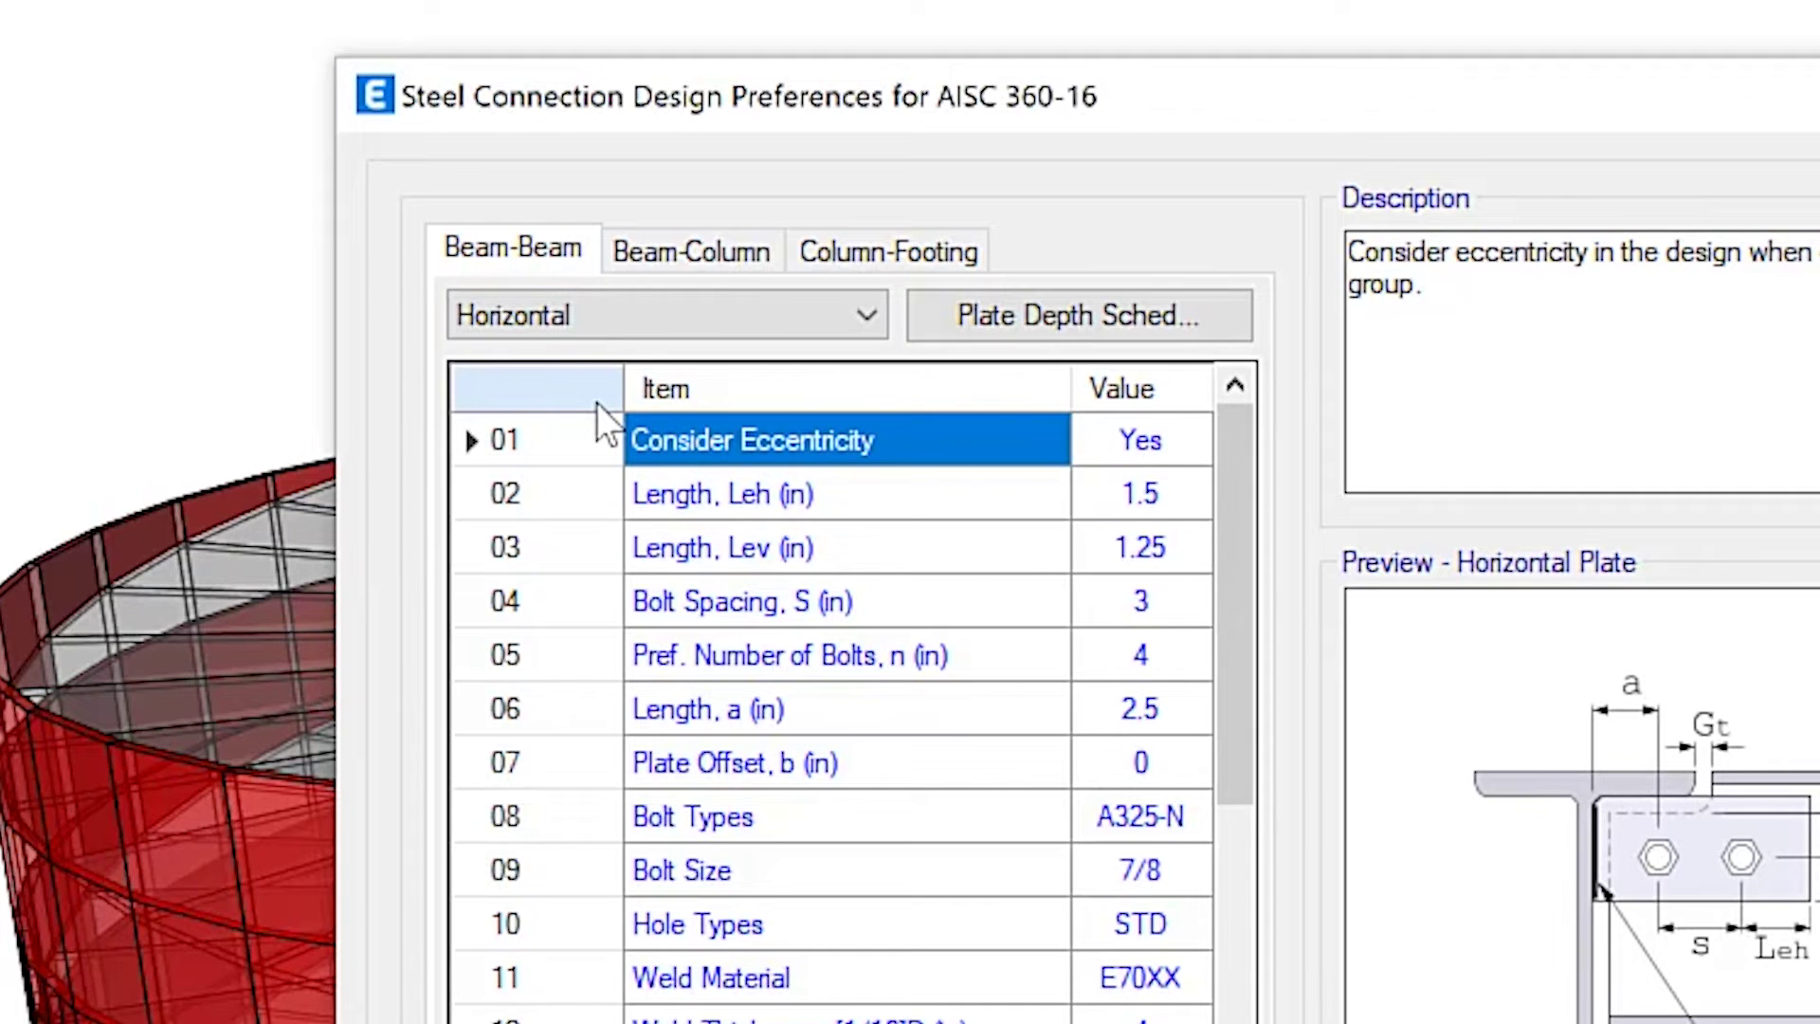
# - Review the beam-column connection preferences for shear major axis, shear minor axis, moment major axis and moment minor axis
pyautogui.click(675, 245)
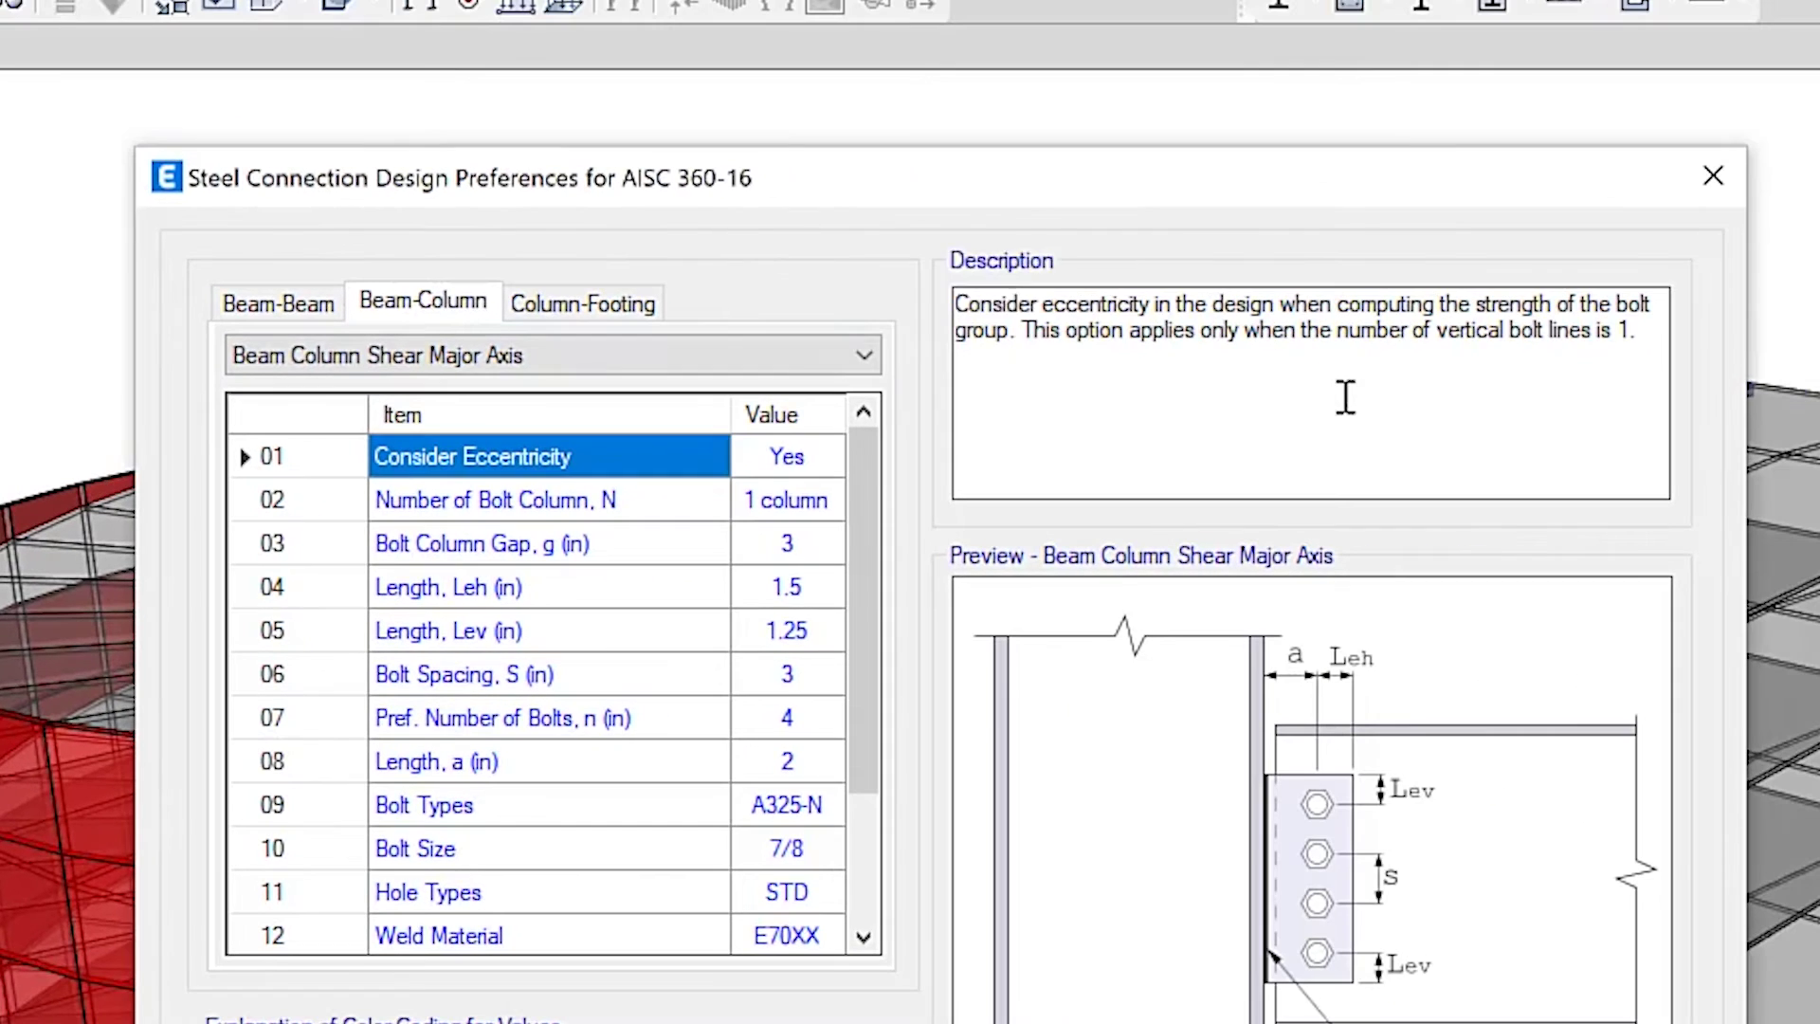
pyautogui.click(1407, 203)
pyautogui.click(422, 301)
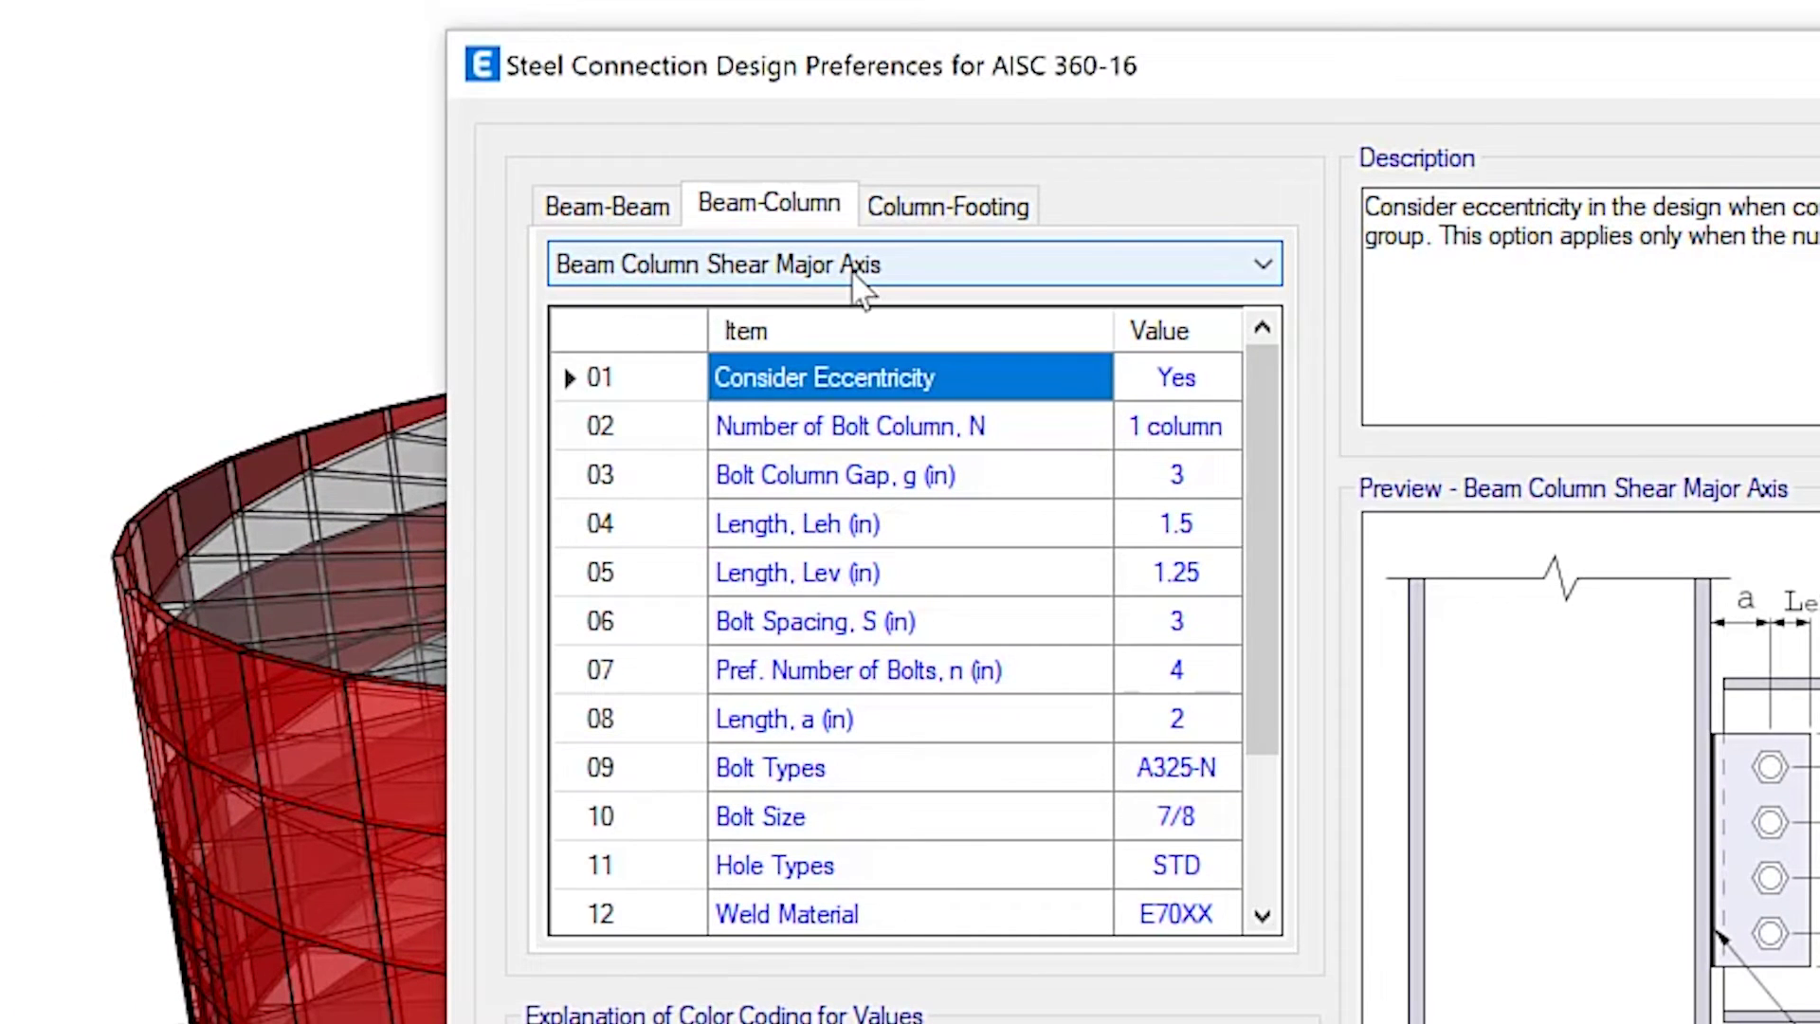
pyautogui.click(853, 273)
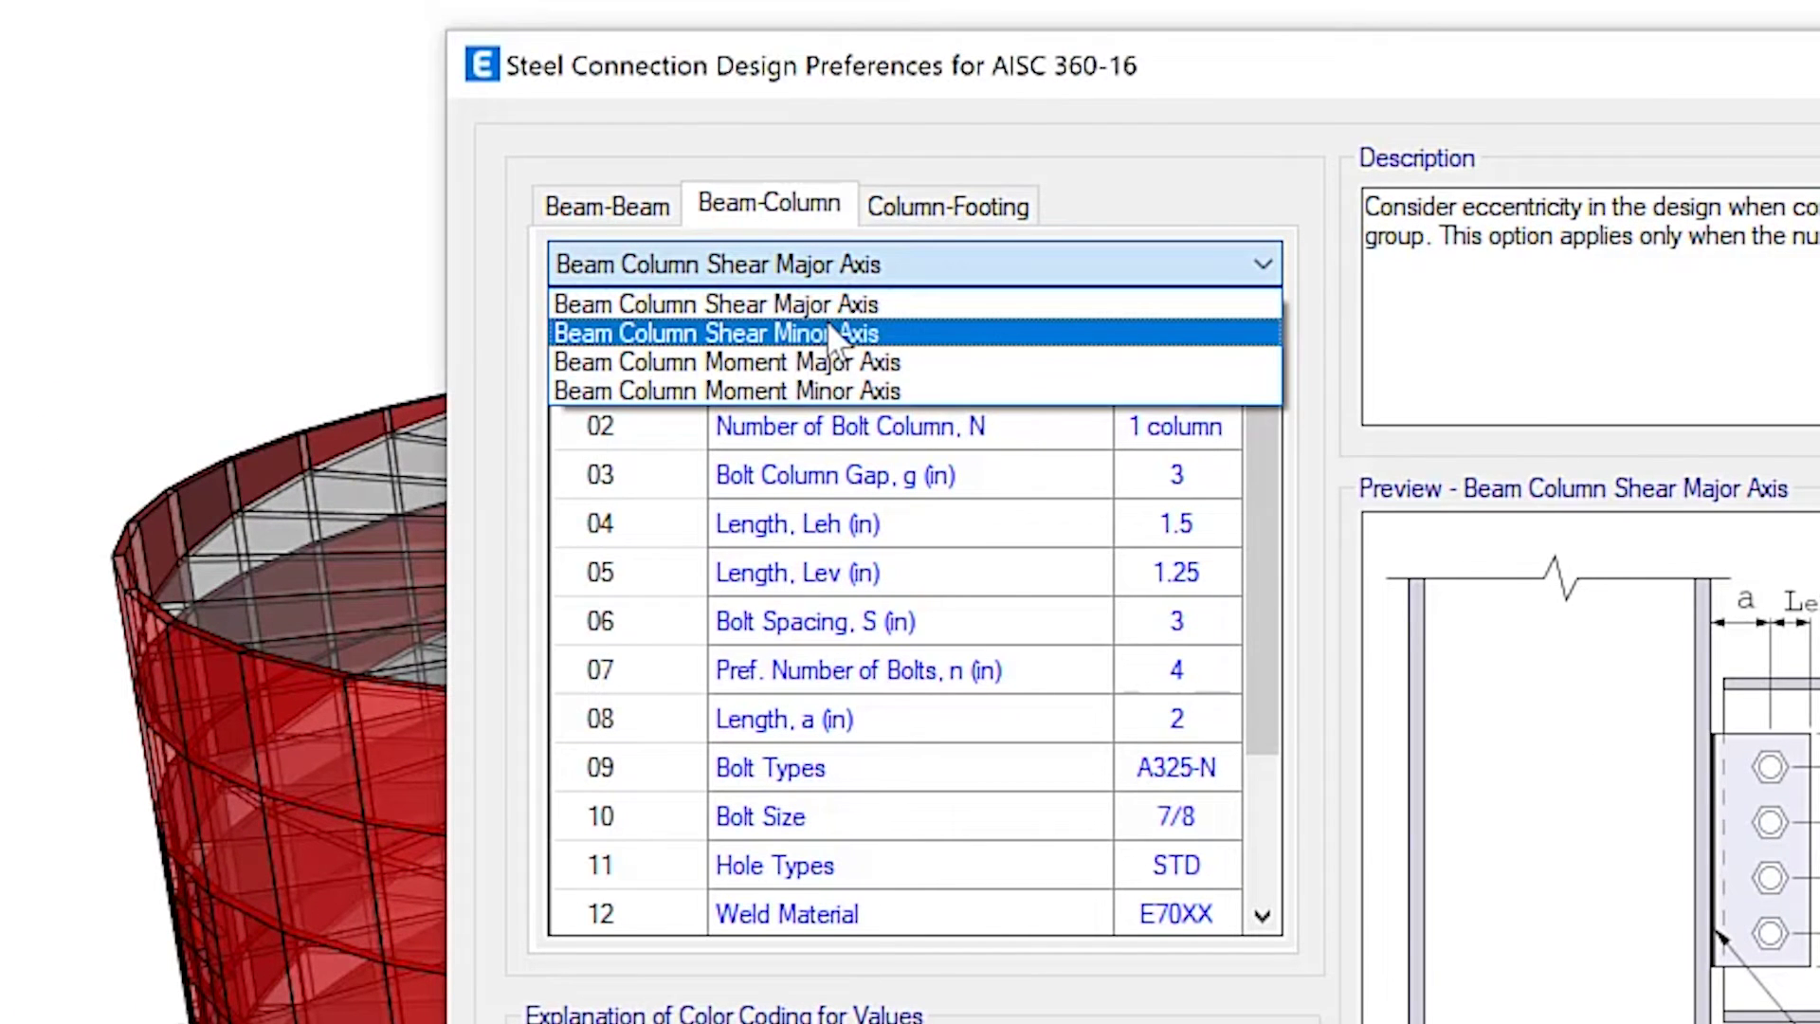
pyautogui.click(832, 334)
pyautogui.click(821, 275)
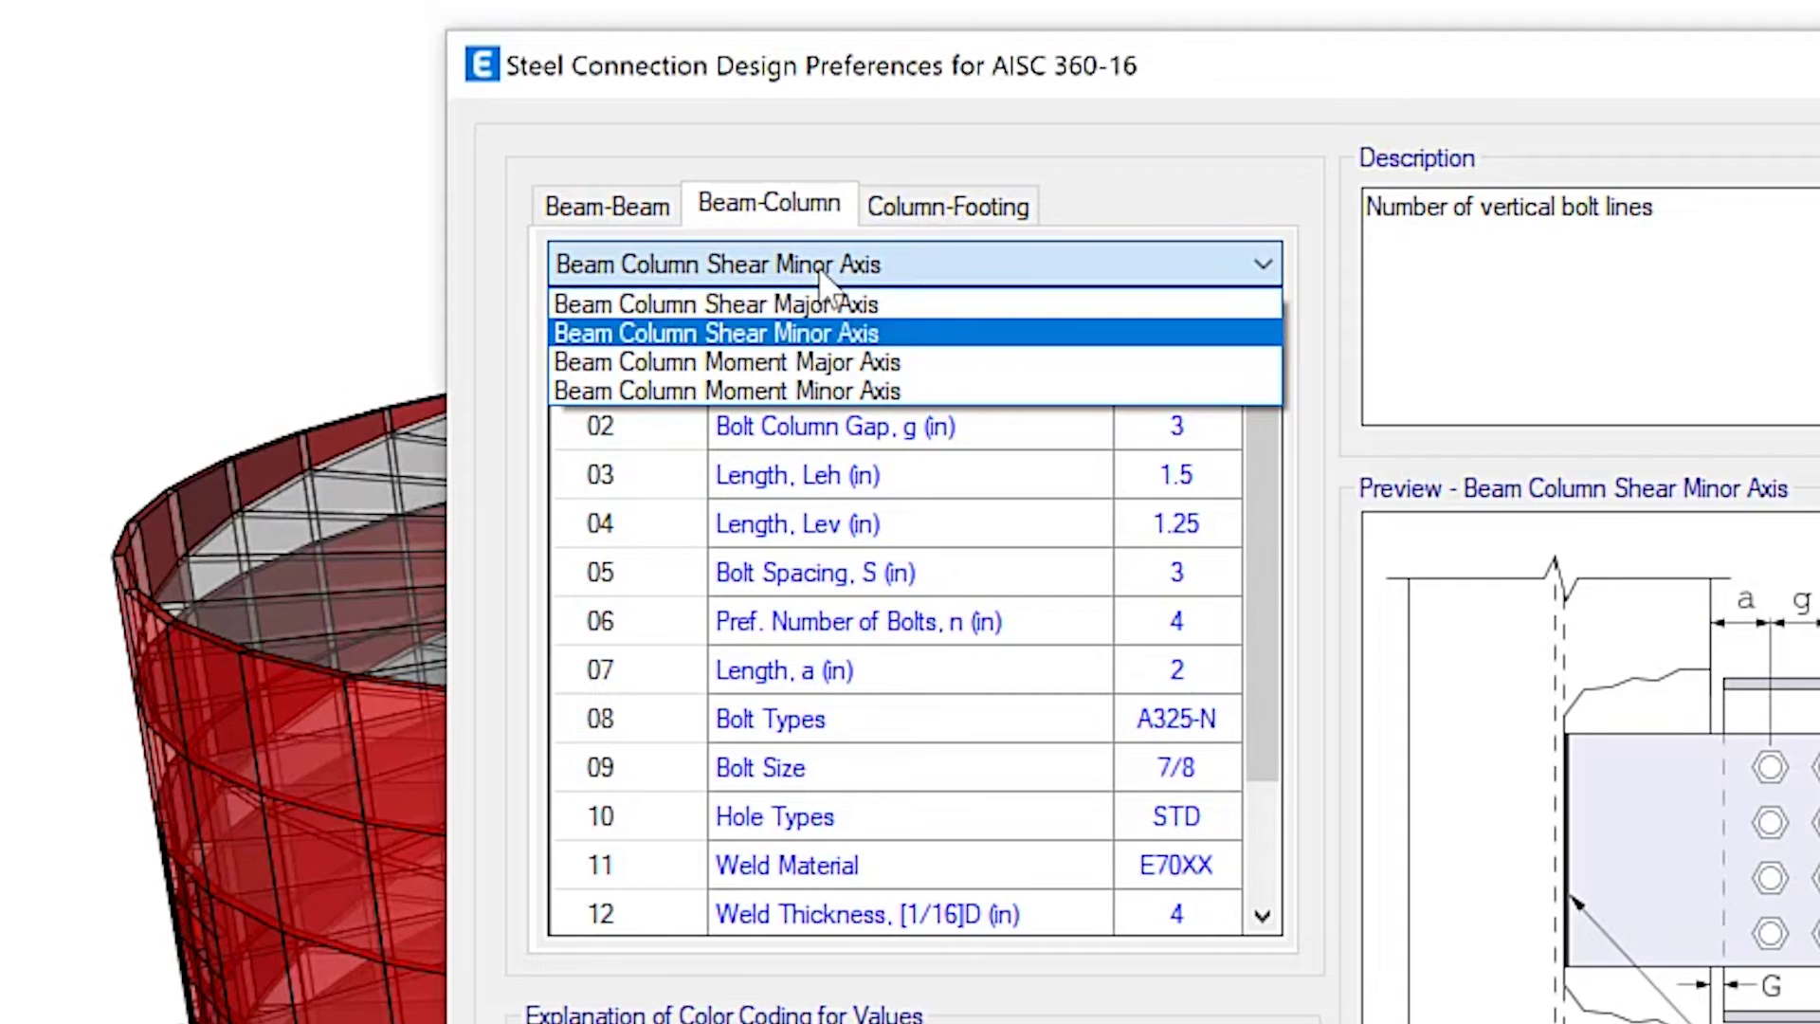
pyautogui.click(844, 366)
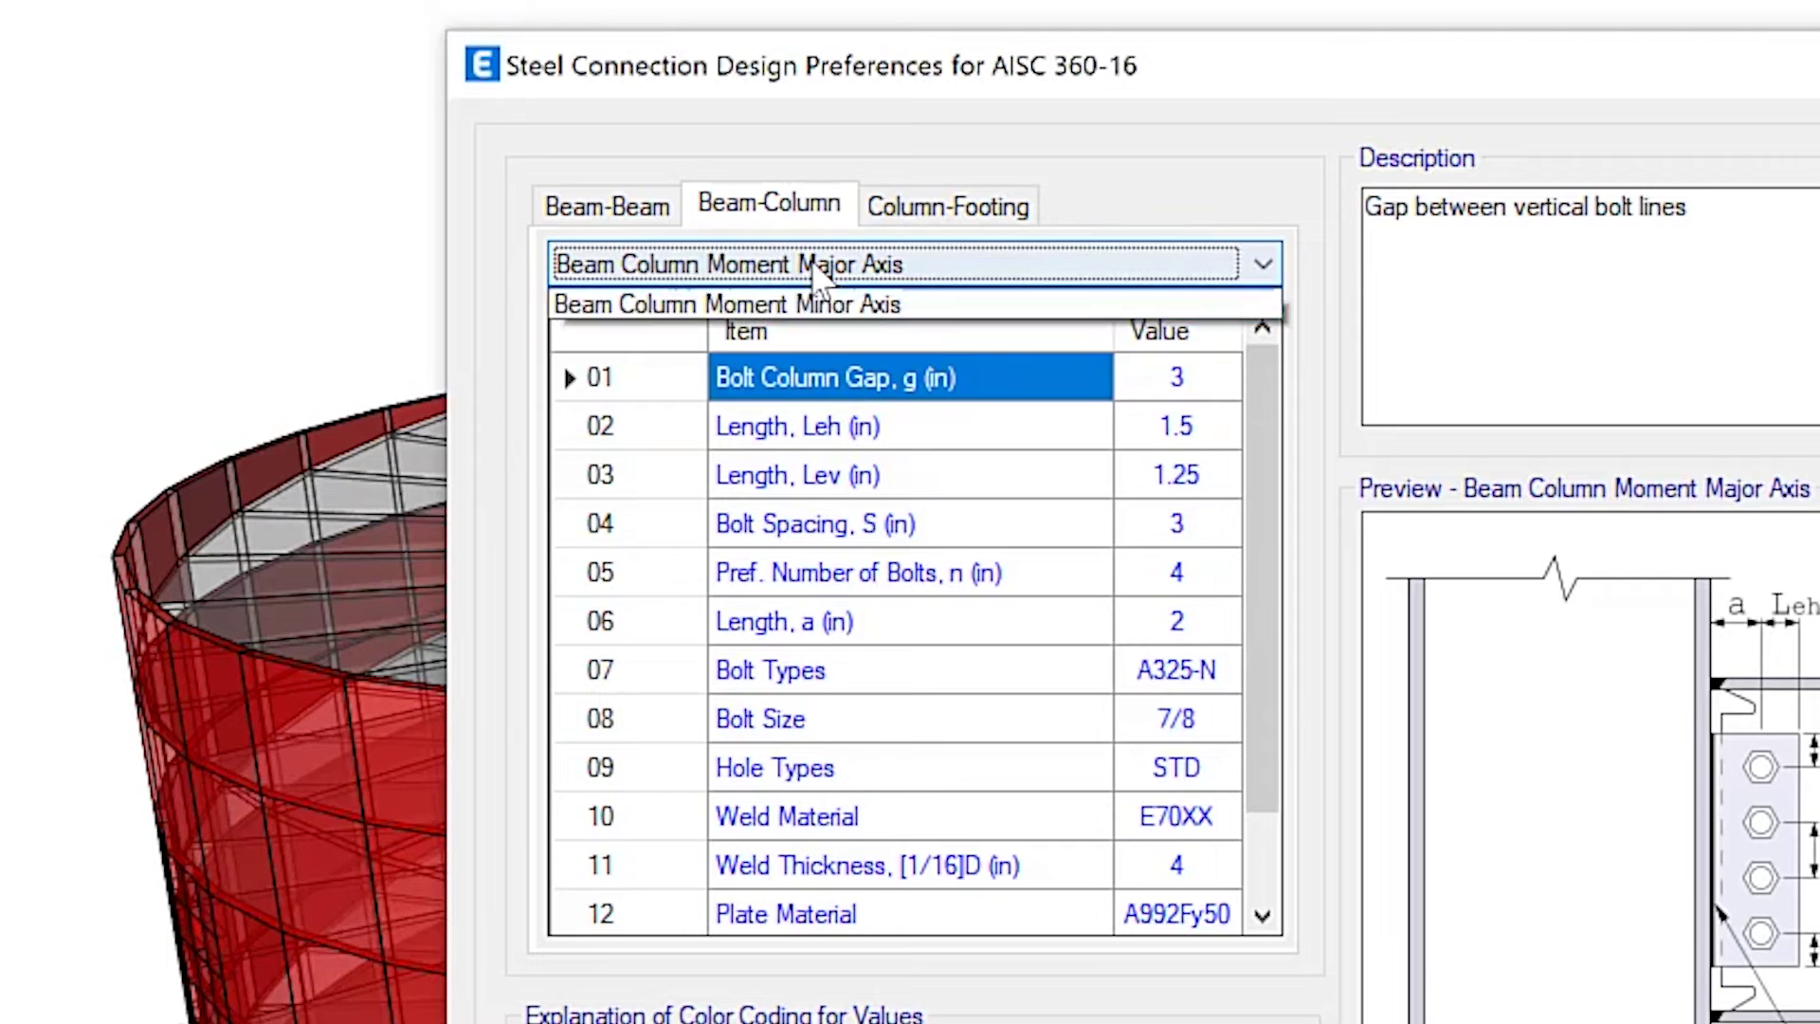
pyautogui.click(812, 273)
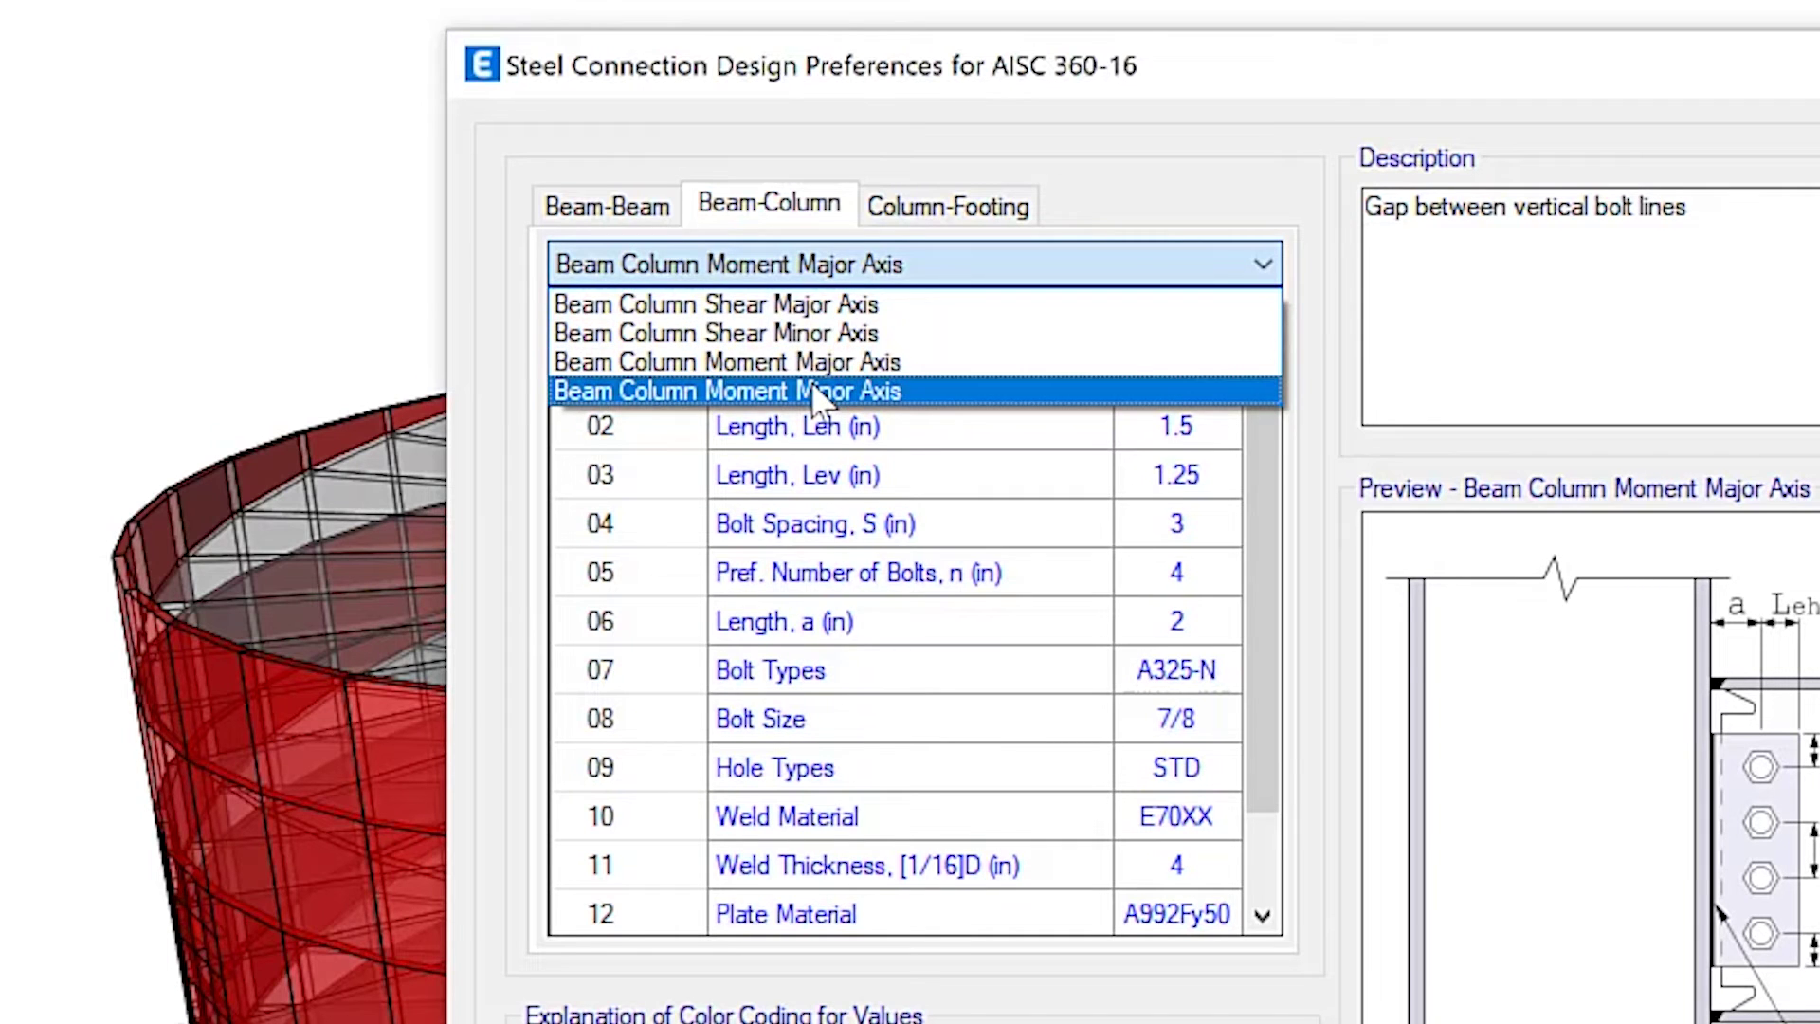
pyautogui.click(817, 390)
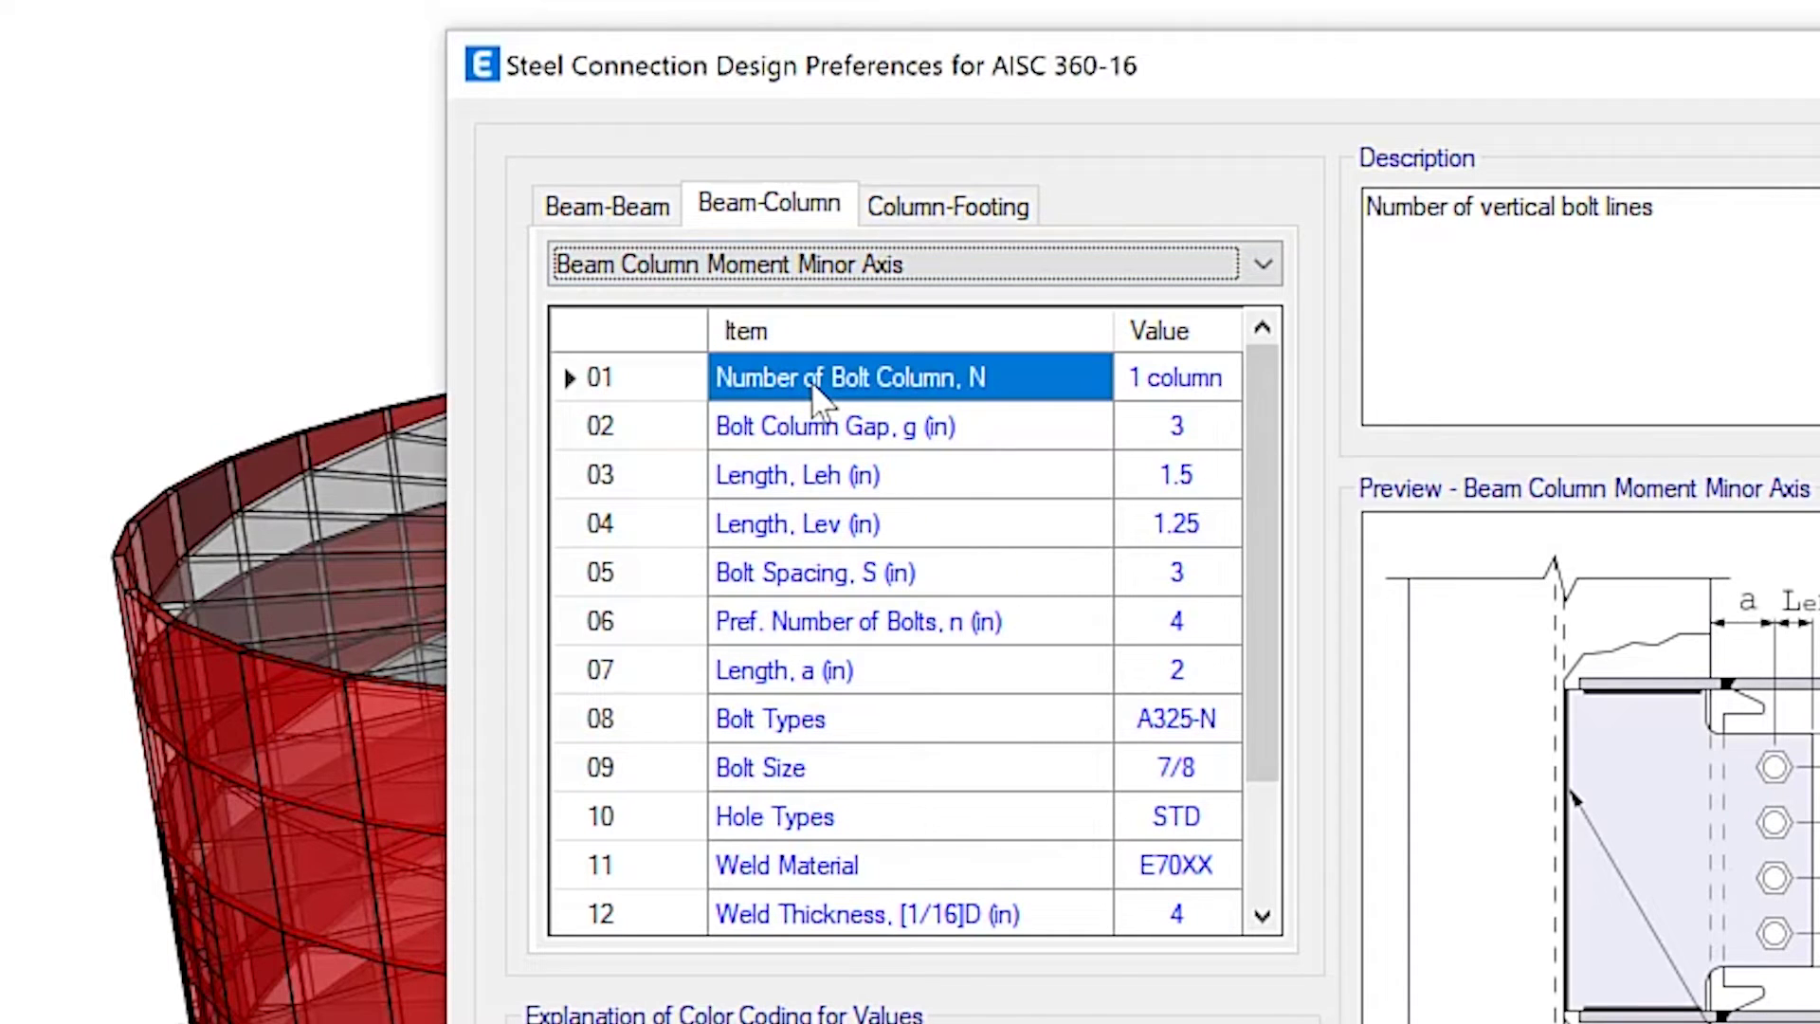
# - Show the column-footing connection preferences and set the steel connection design code to AISC 360-22
pyautogui.click(945, 206)
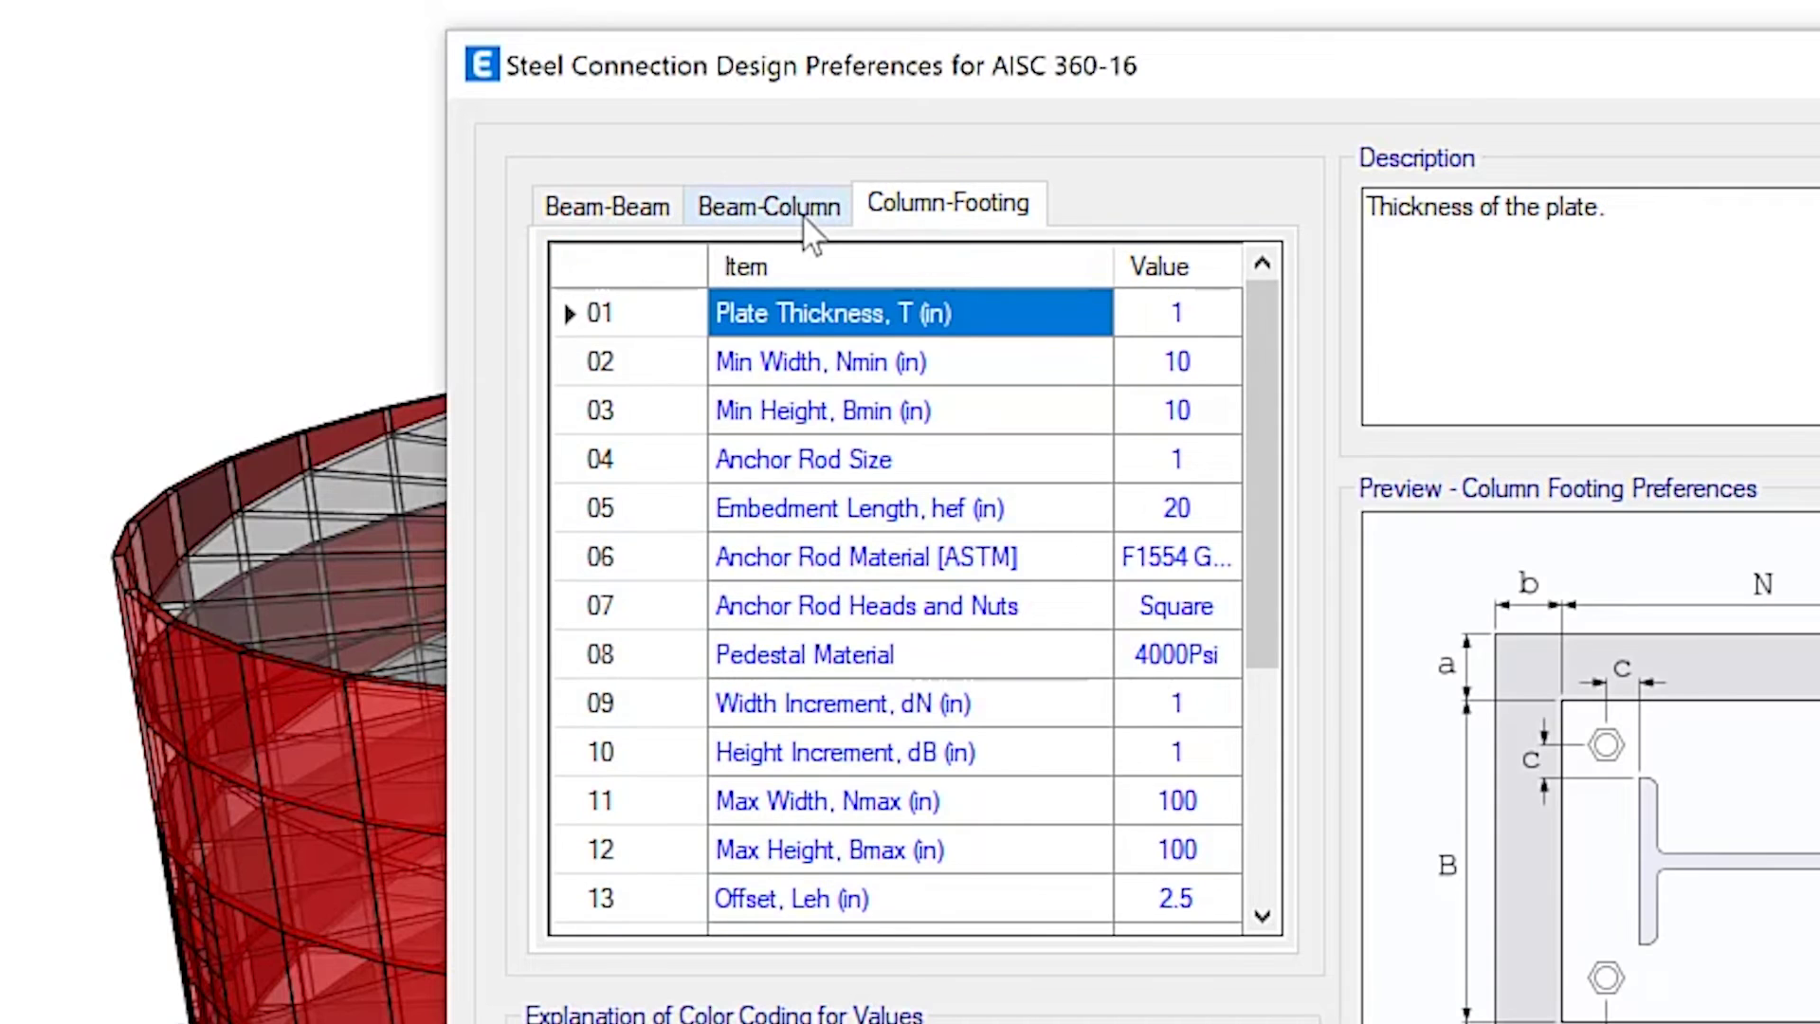
pyautogui.click(767, 315)
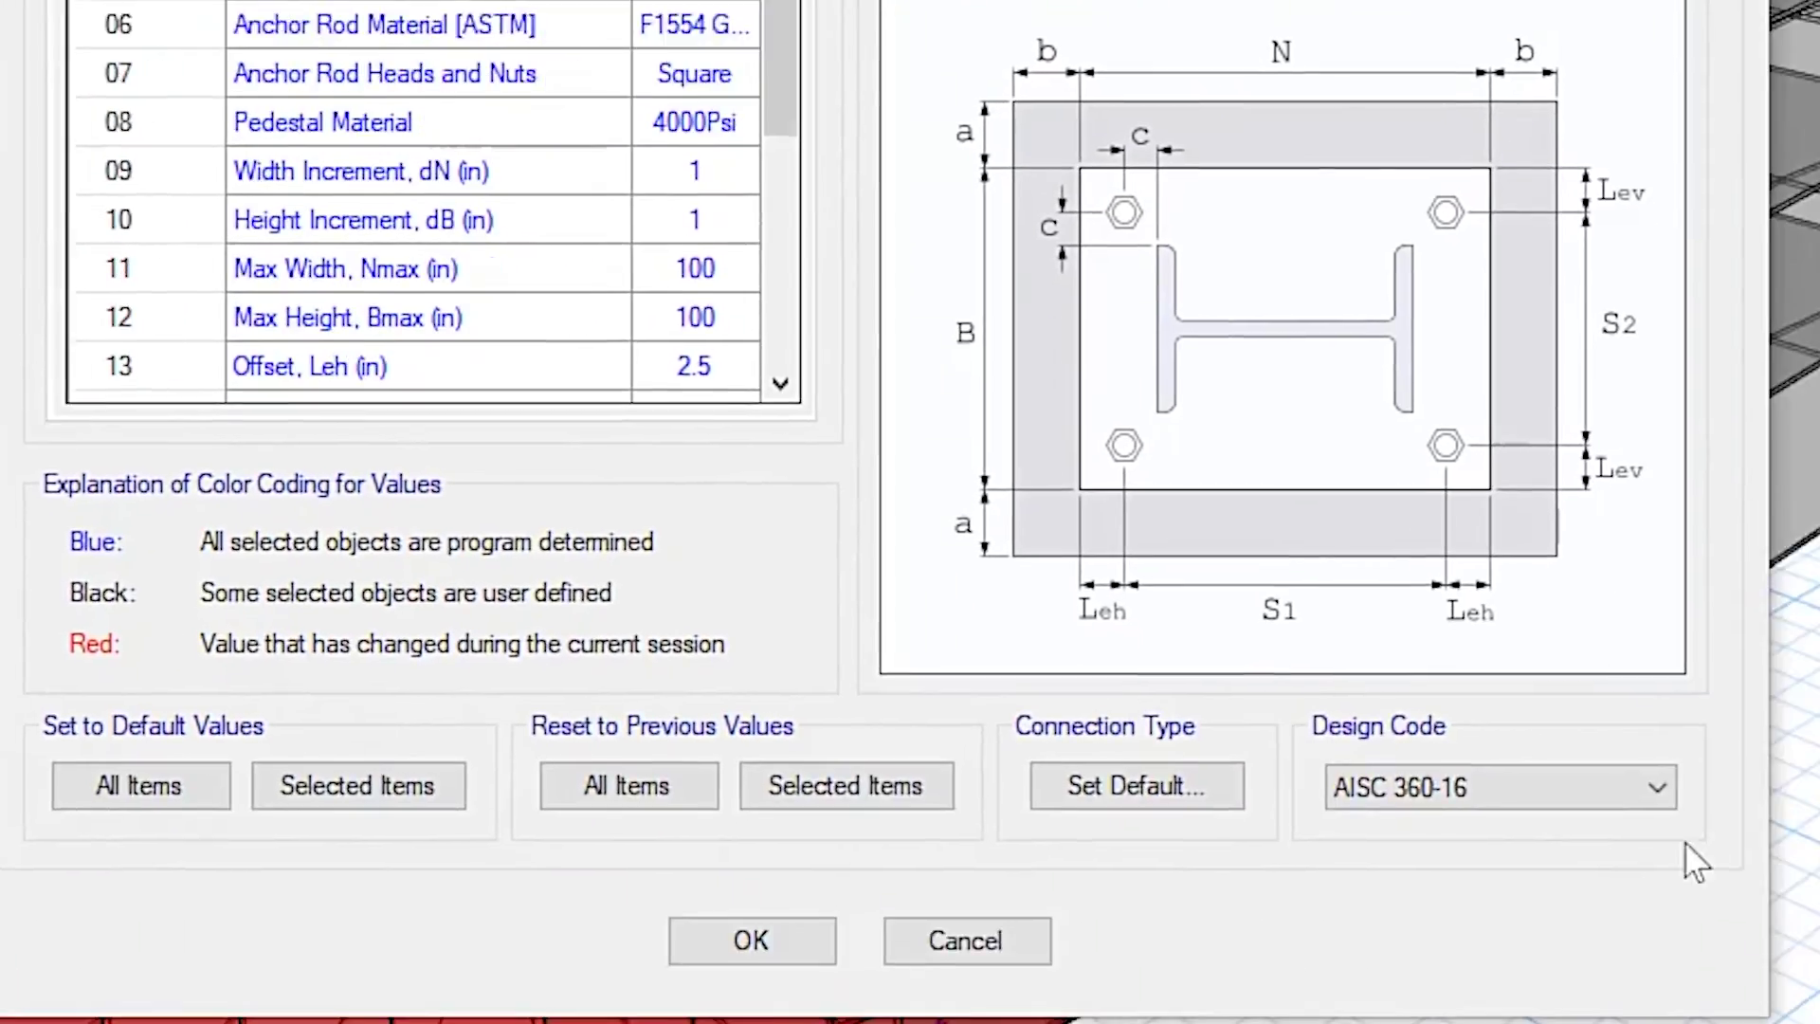
pyautogui.click(1403, 690)
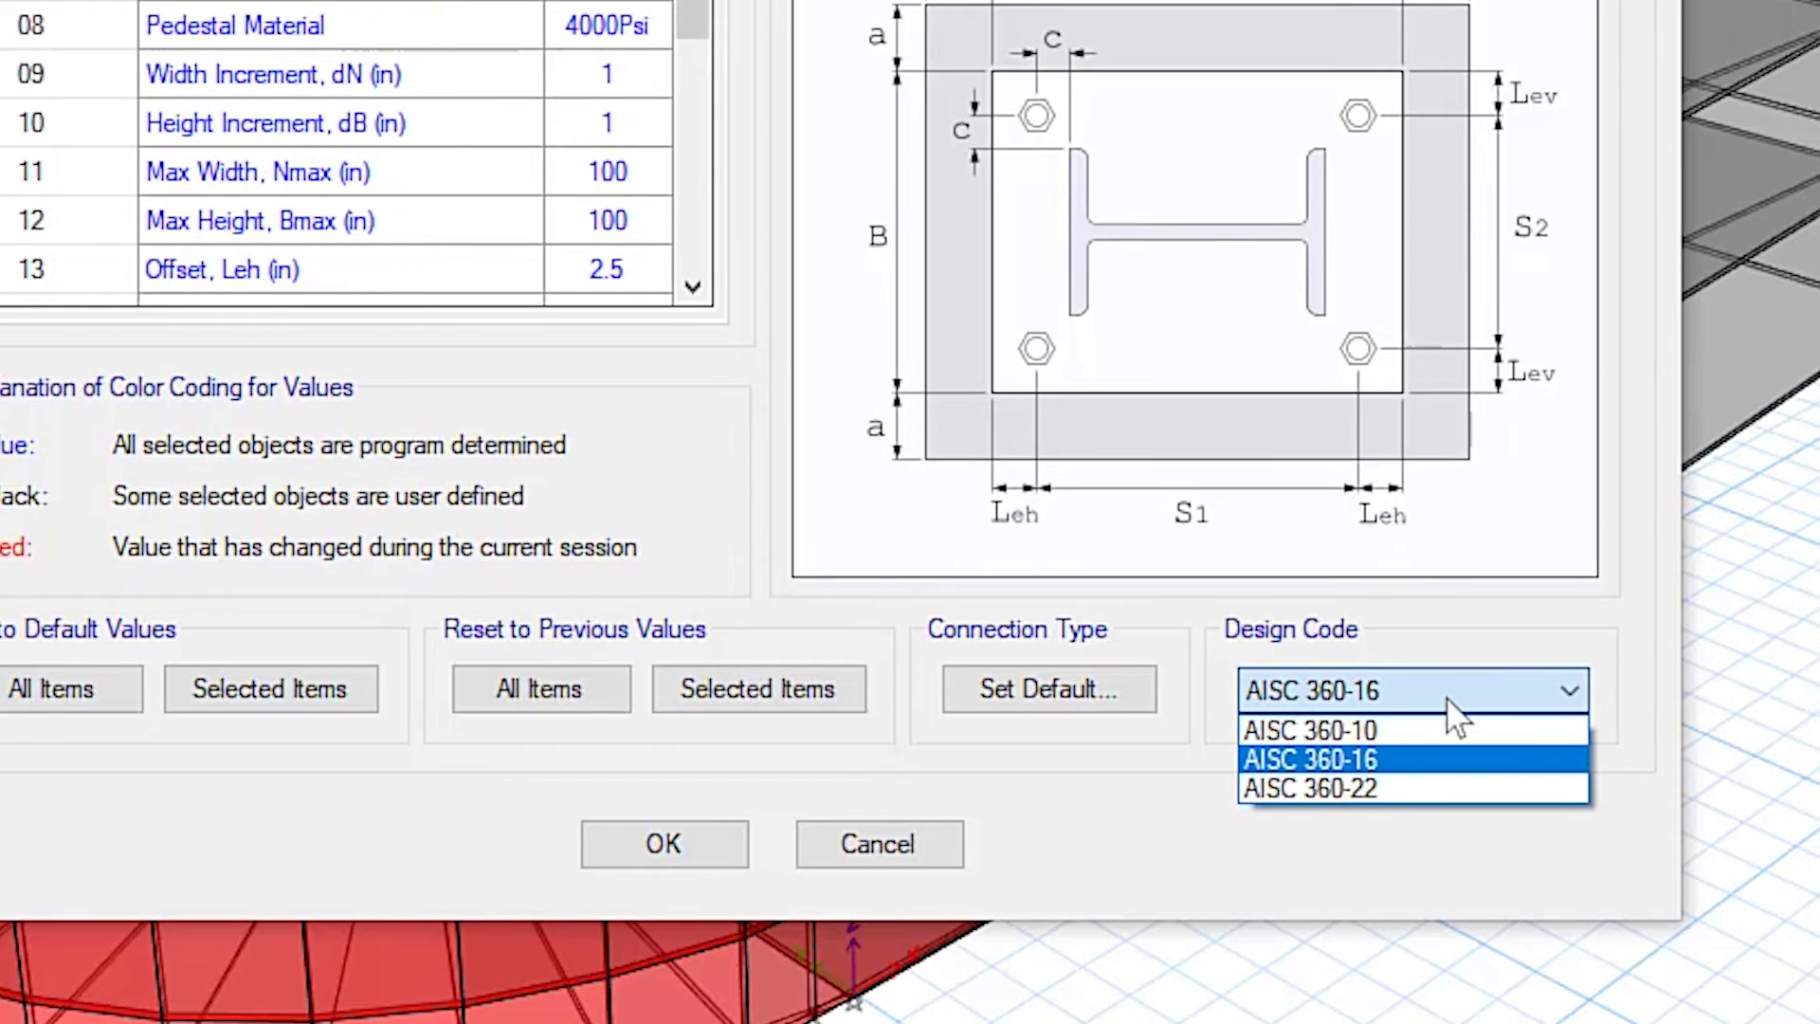
pyautogui.click(1410, 787)
# - Check the default connection type choices for beam-beam, beam-column and column-footing connections, and accept them with Auto kept
pyautogui.click(1043, 694)
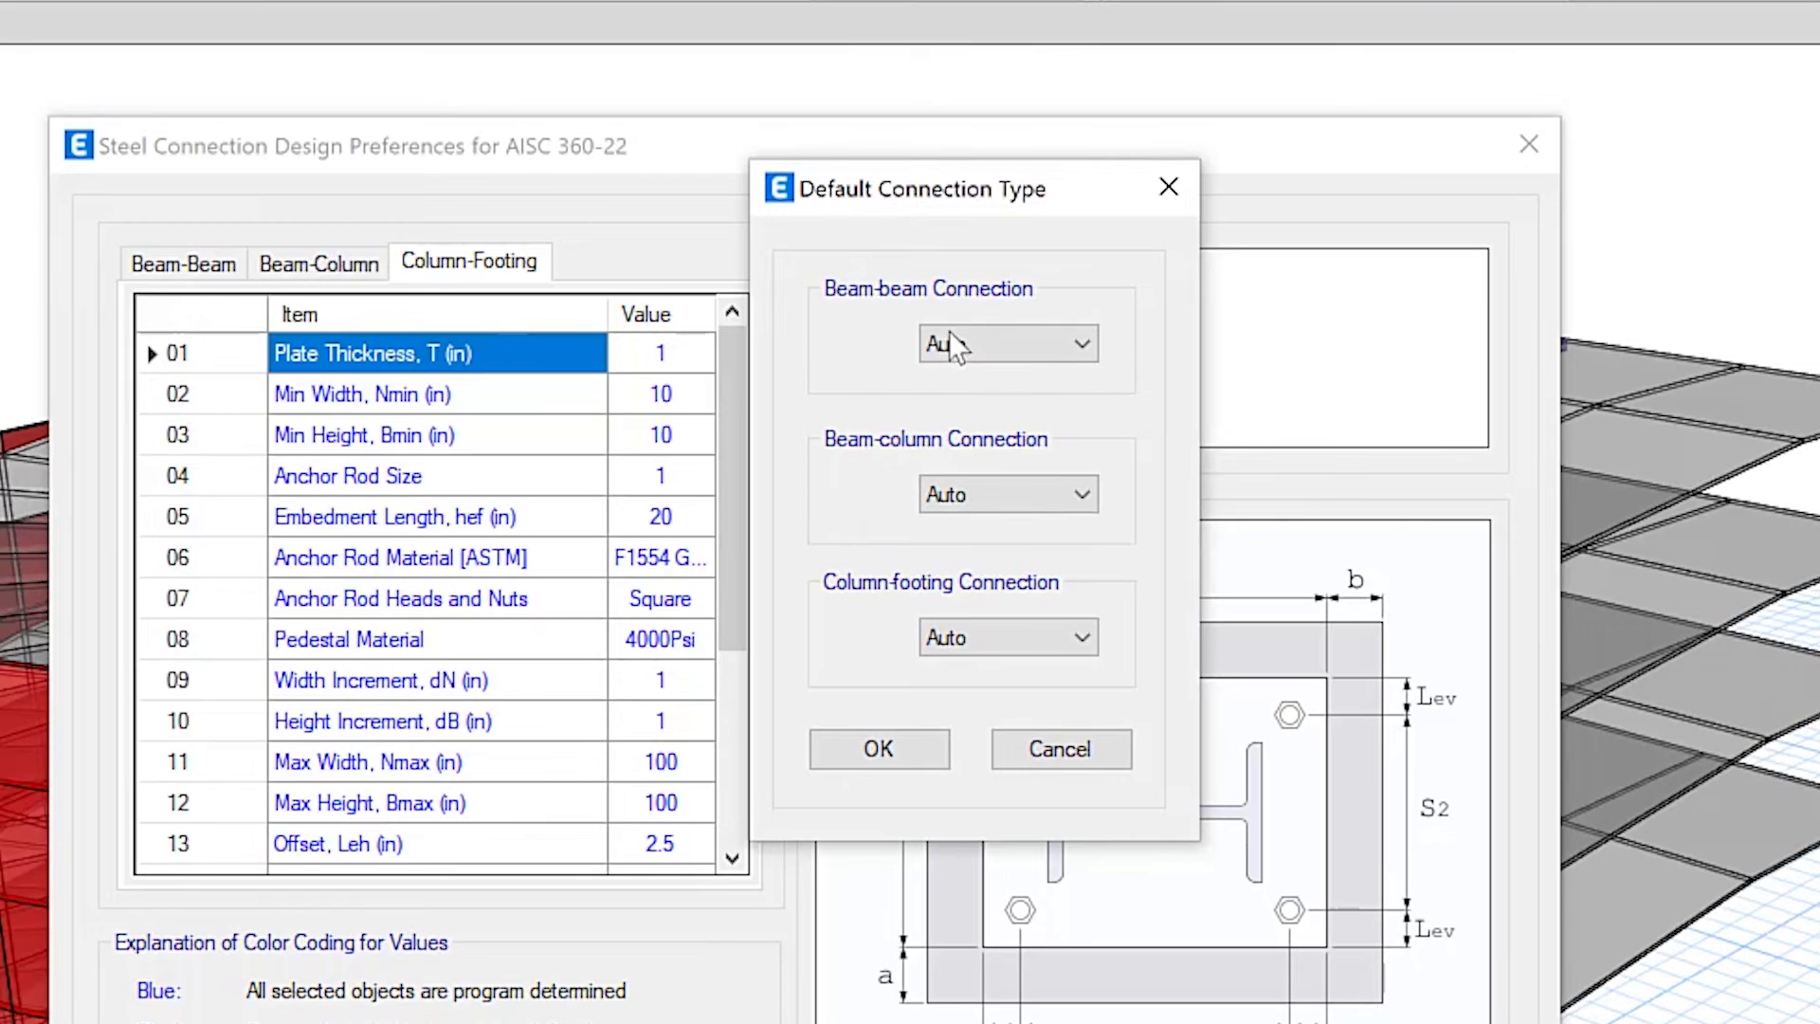
pyautogui.click(976, 343)
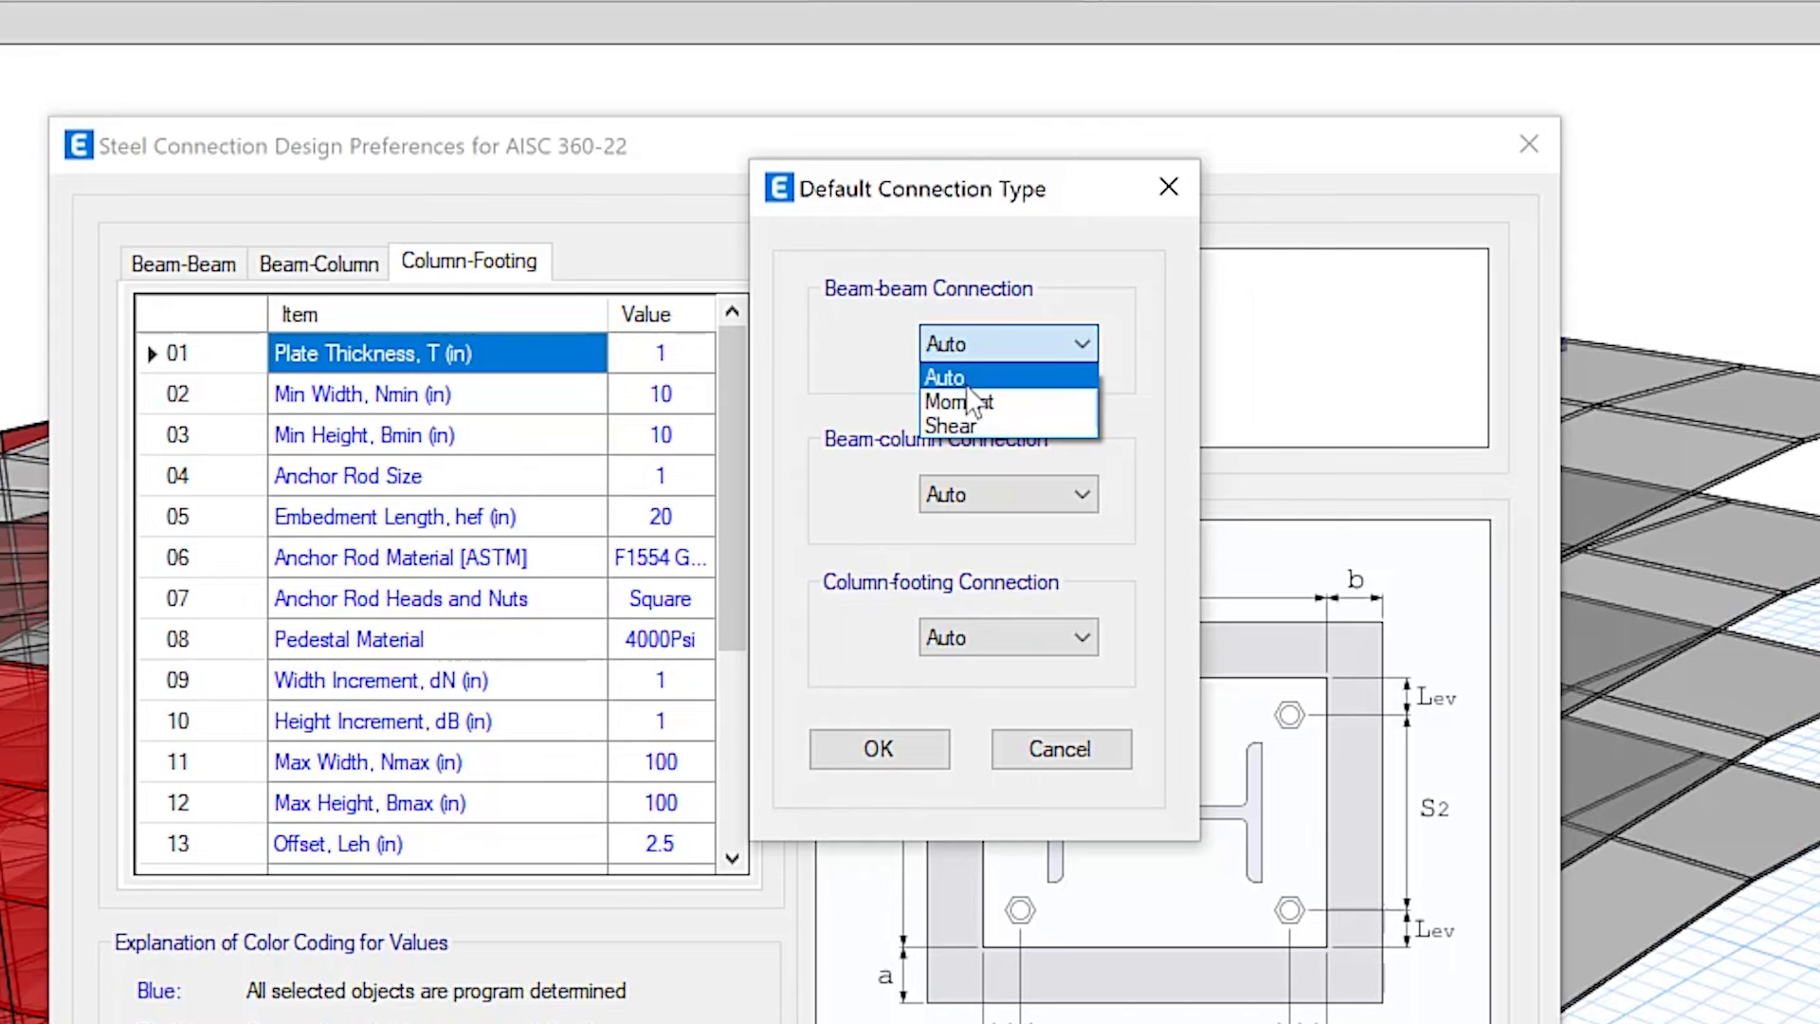
pyautogui.click(901, 422)
pyautogui.click(1001, 492)
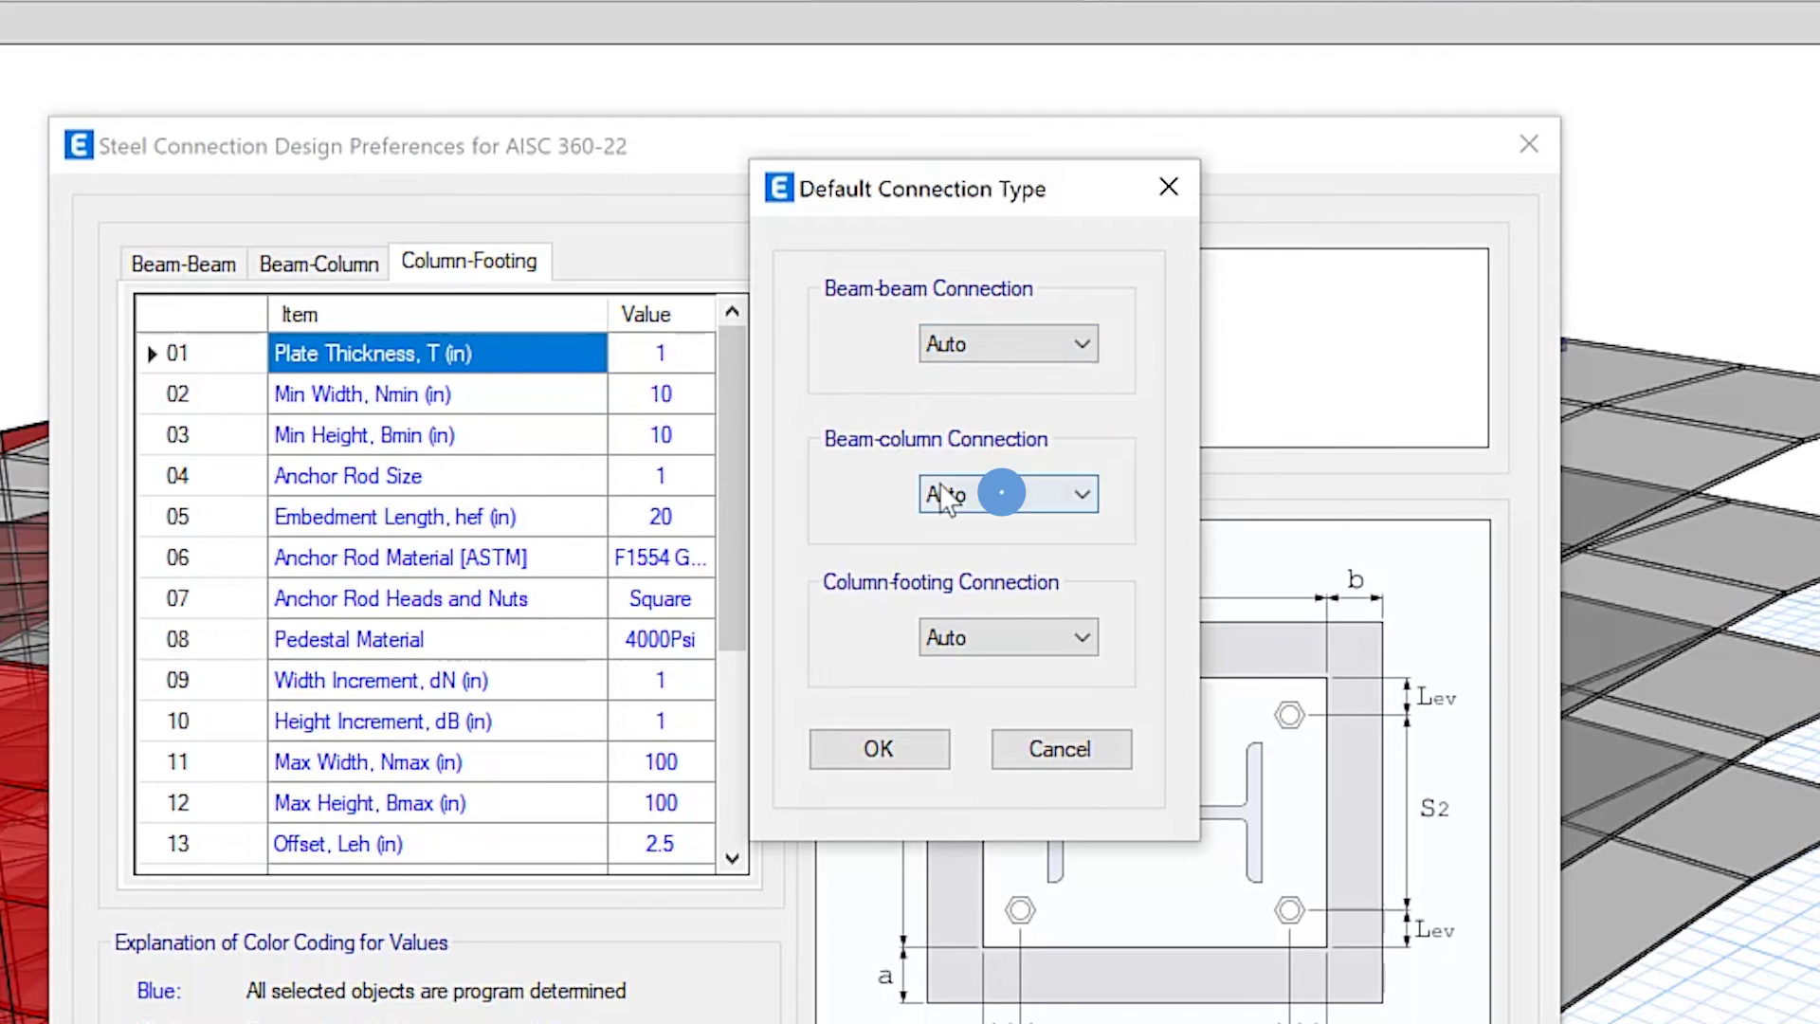
pyautogui.click(877, 510)
pyautogui.click(943, 637)
pyautogui.click(867, 645)
pyautogui.click(873, 749)
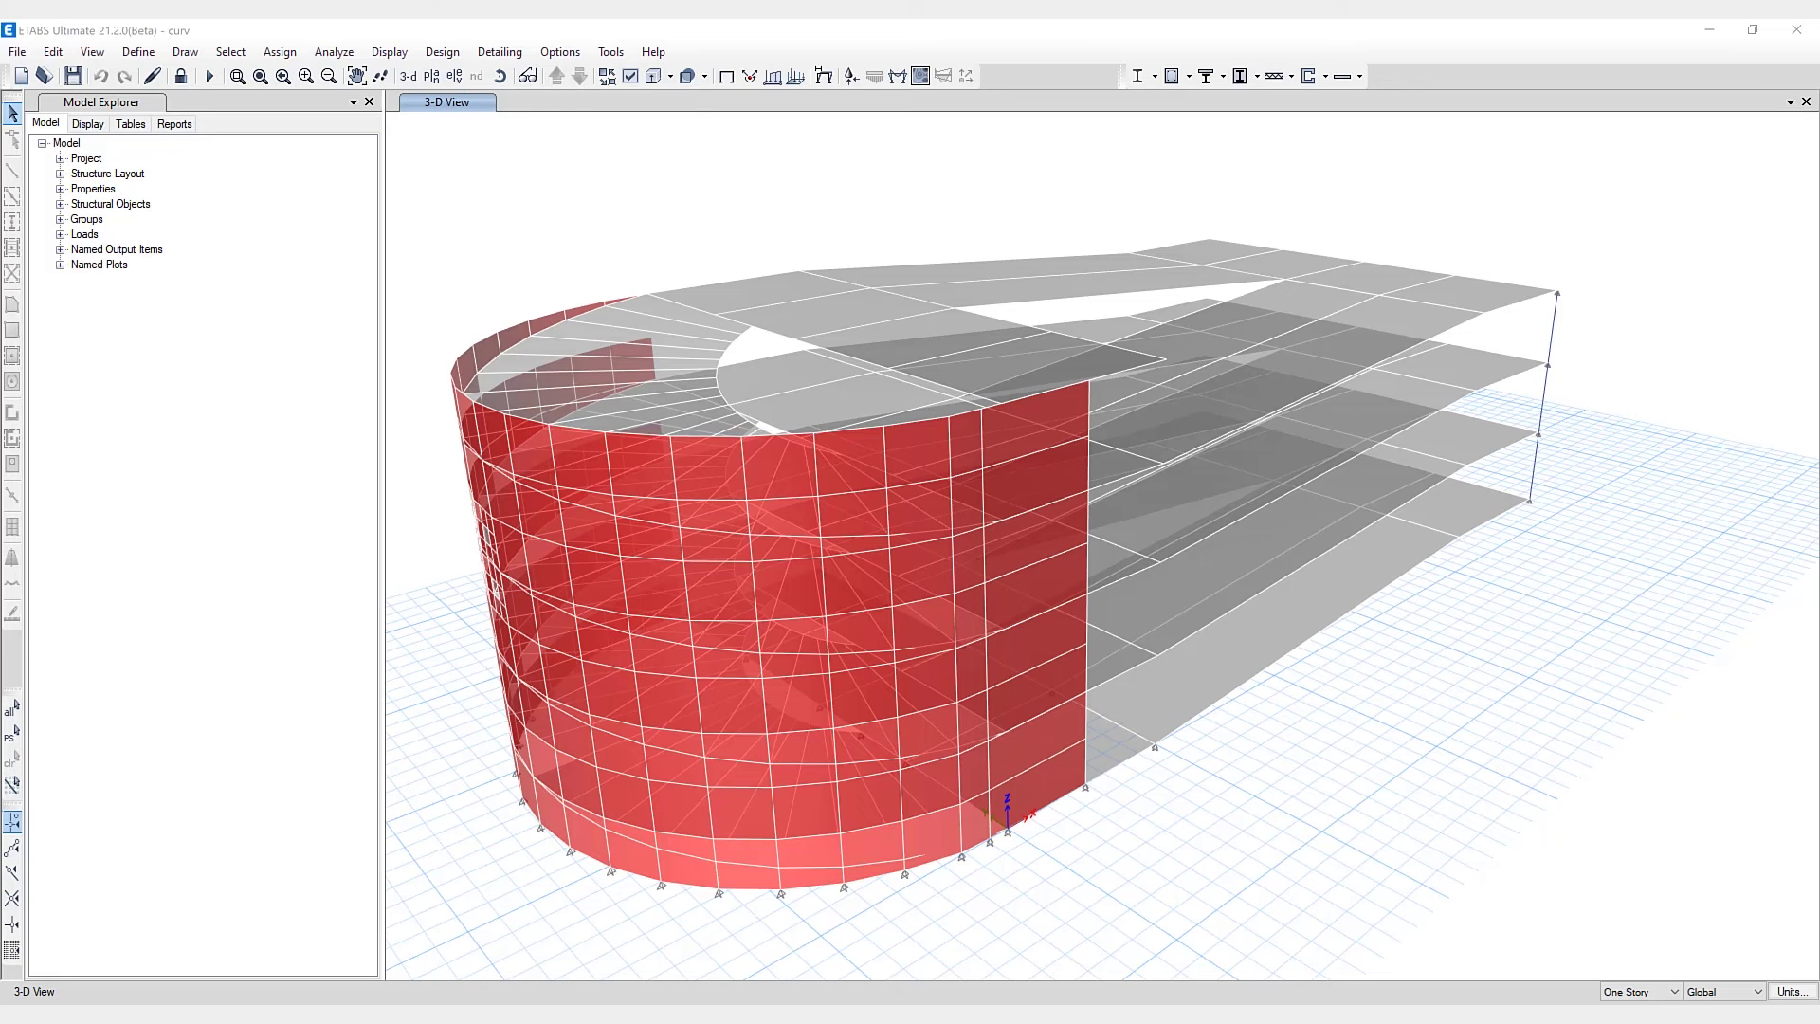
# - Export the model as a Perform3D structure to C:\CSI Models\, saved as a Perform3D V8 model with all generation options kept on
pyautogui.click(20, 53)
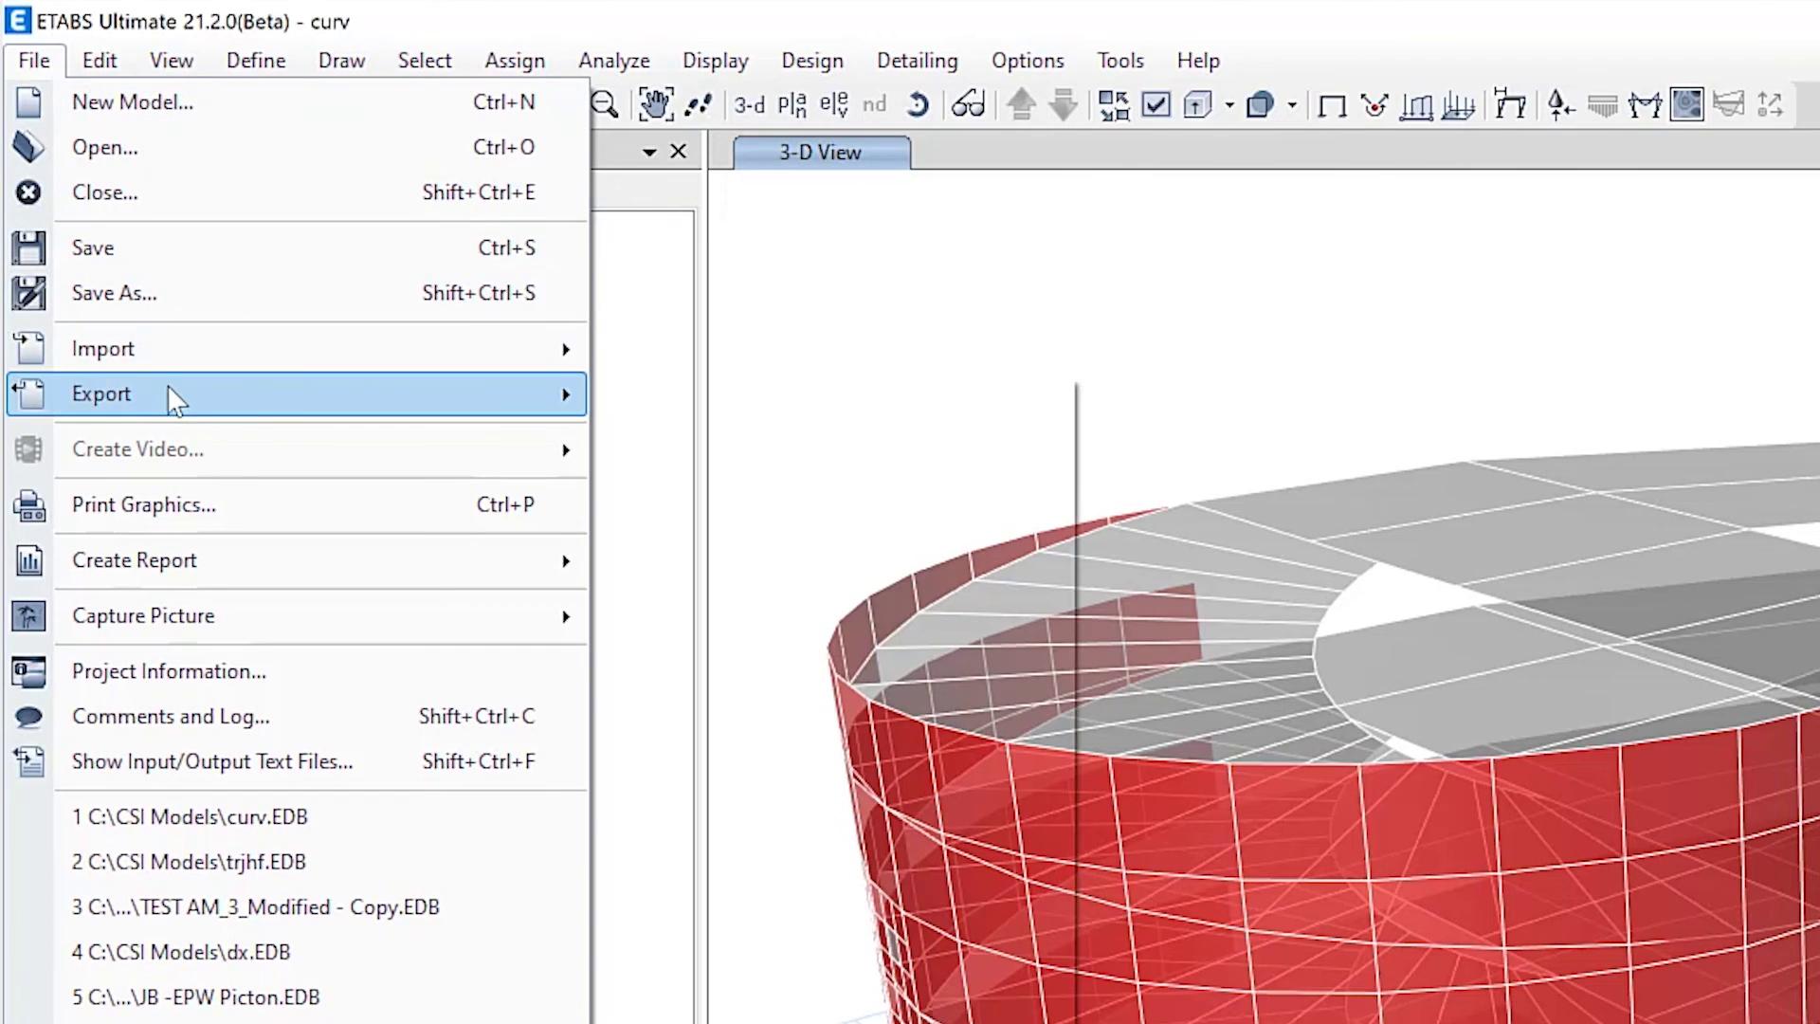
pyautogui.click(55, 234)
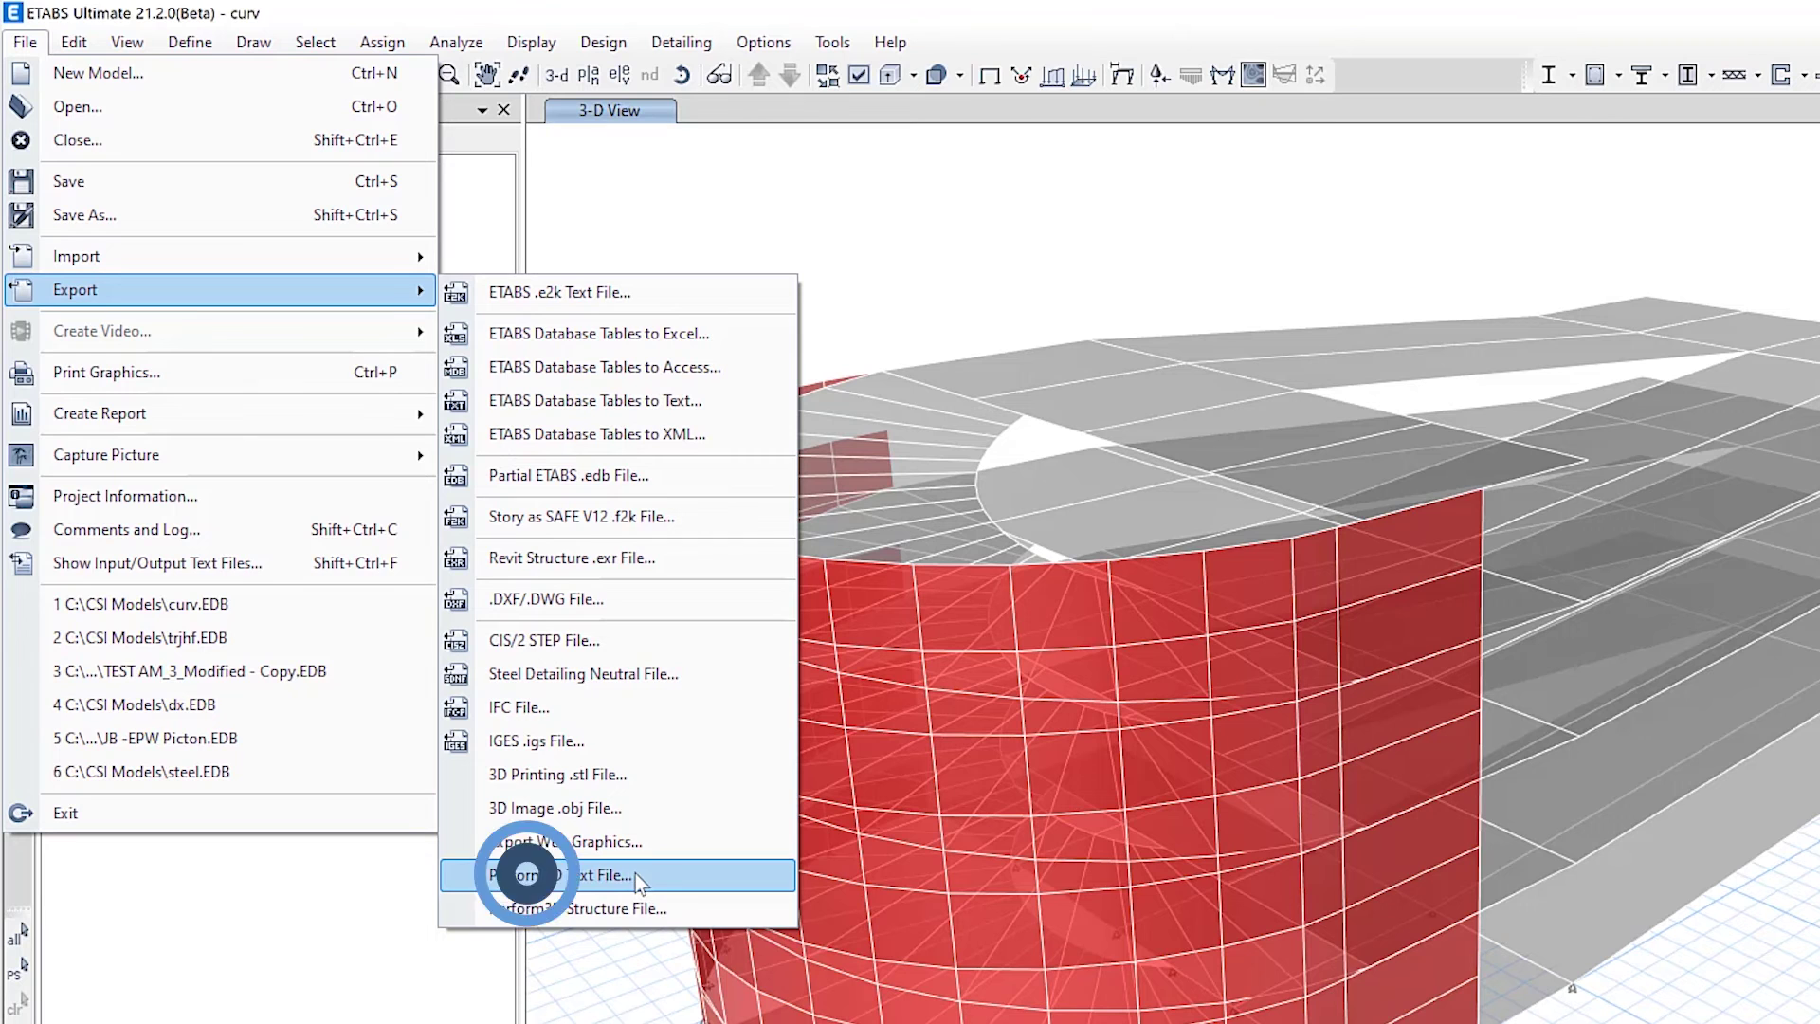
pyautogui.click(642, 910)
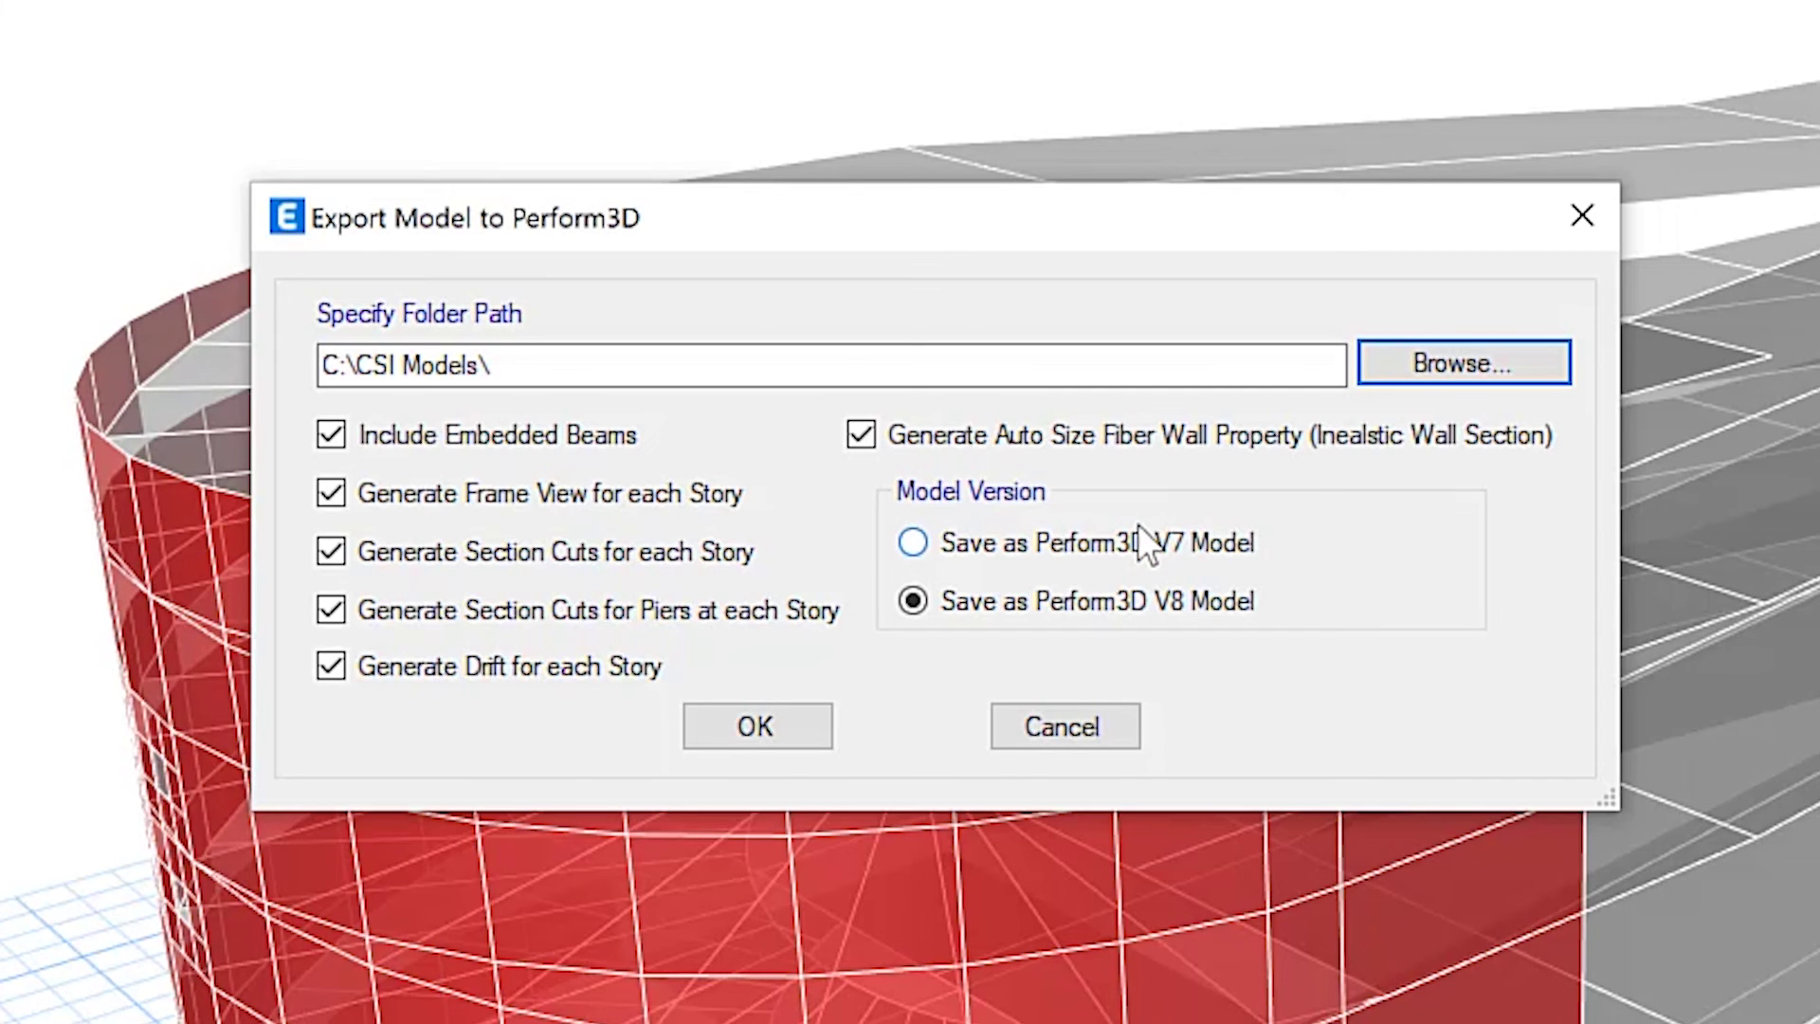
pyautogui.moveTo(714, 248); pyautogui.dragTo(686, 148)
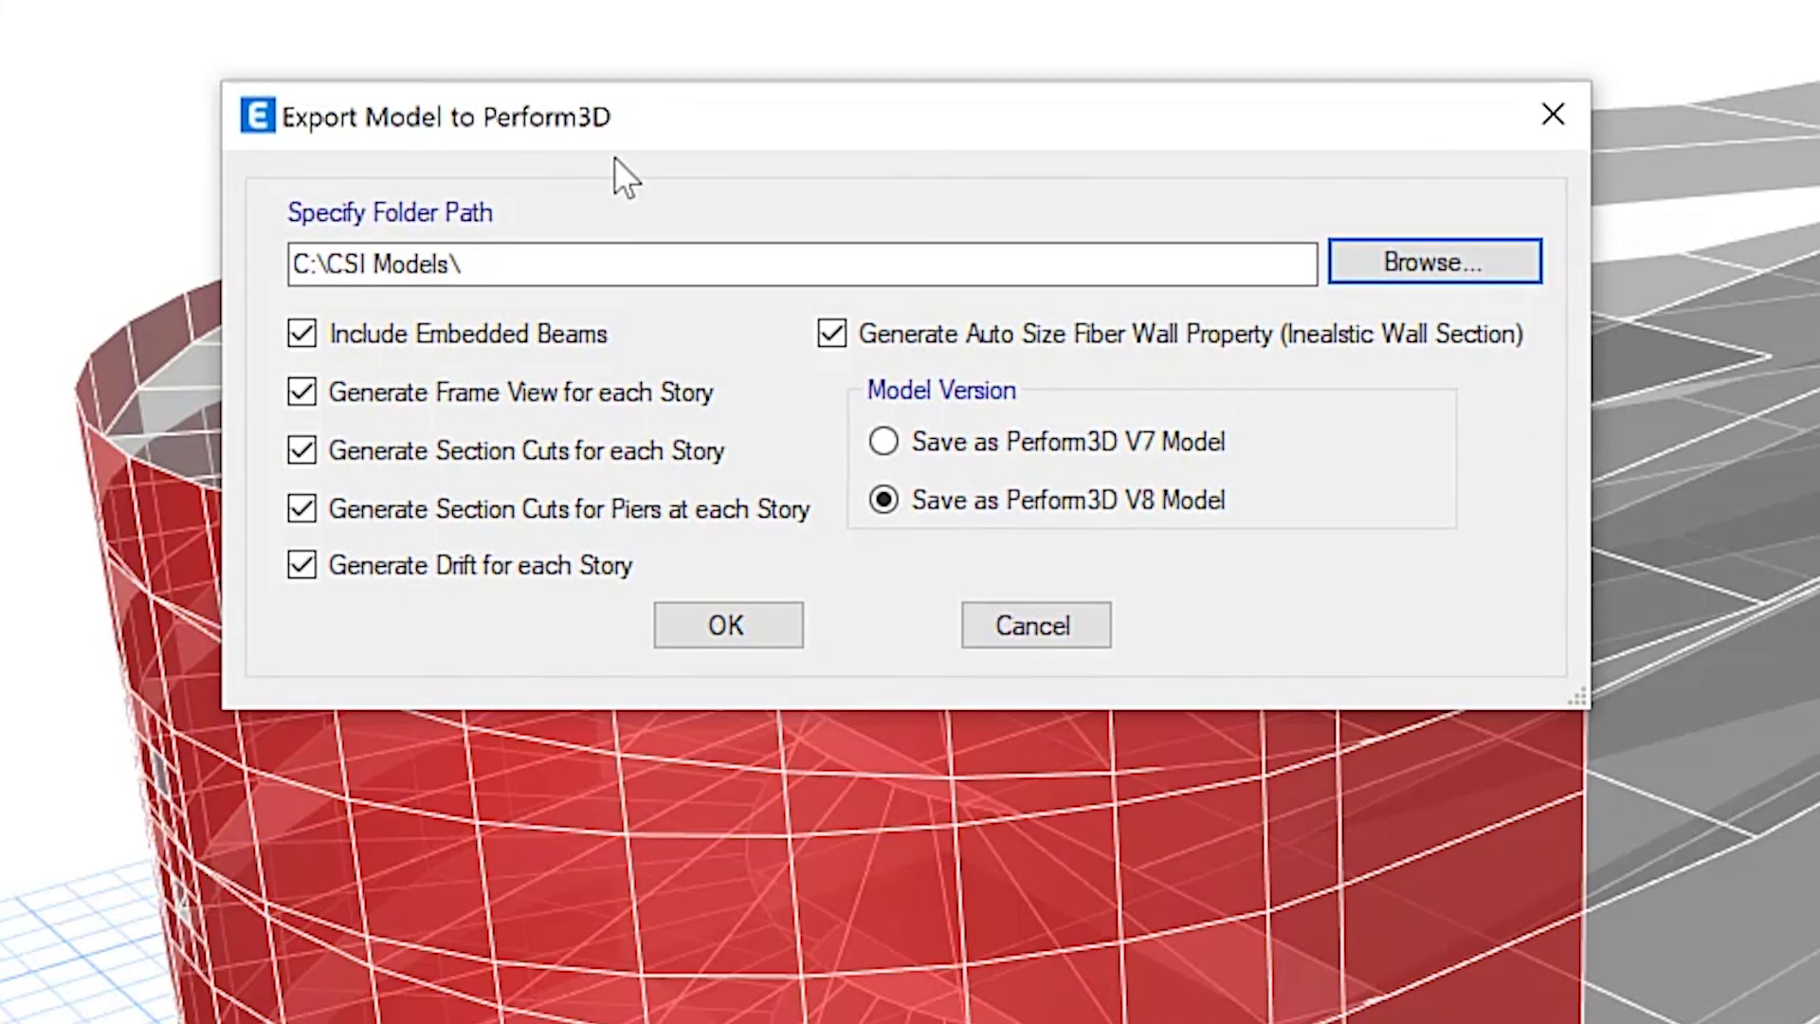
pyautogui.click(725, 625)
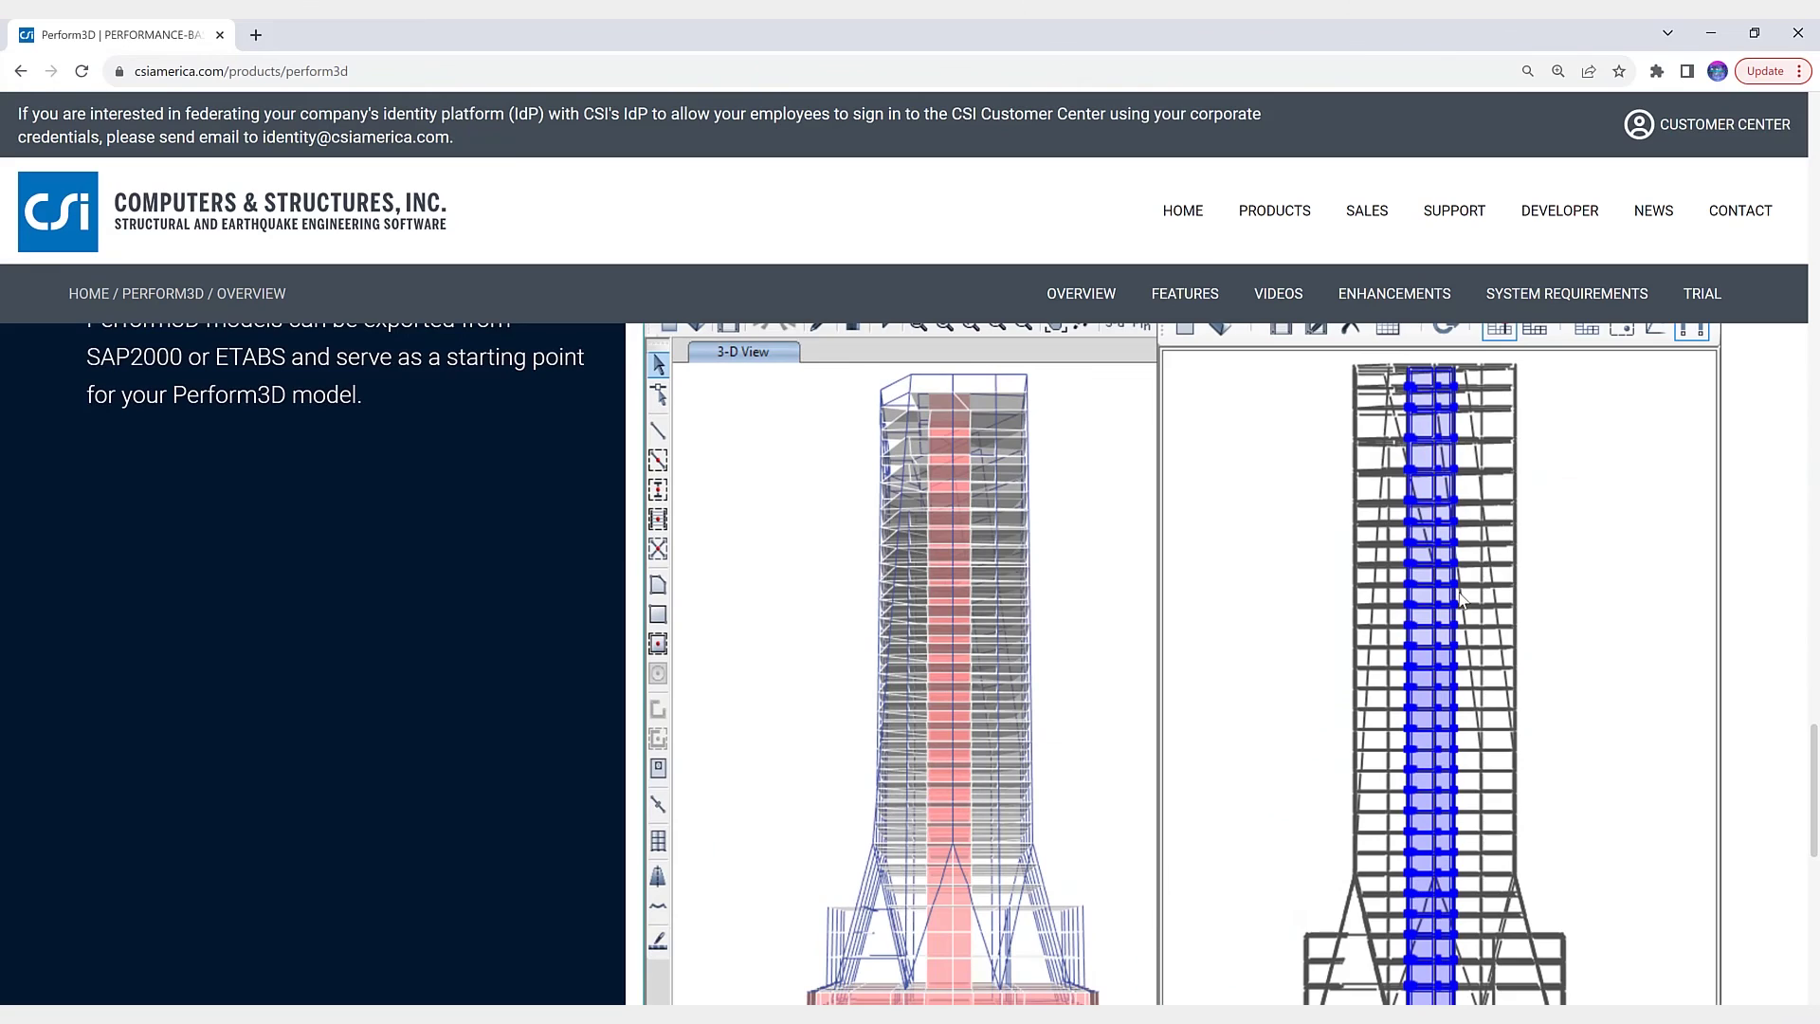
# - Switch to the browser and examine the Import and Export section of CSI's Perform3D product page, comparing the ETABS and Perform3D tower models
pyautogui.scroll(1, 902, 664)
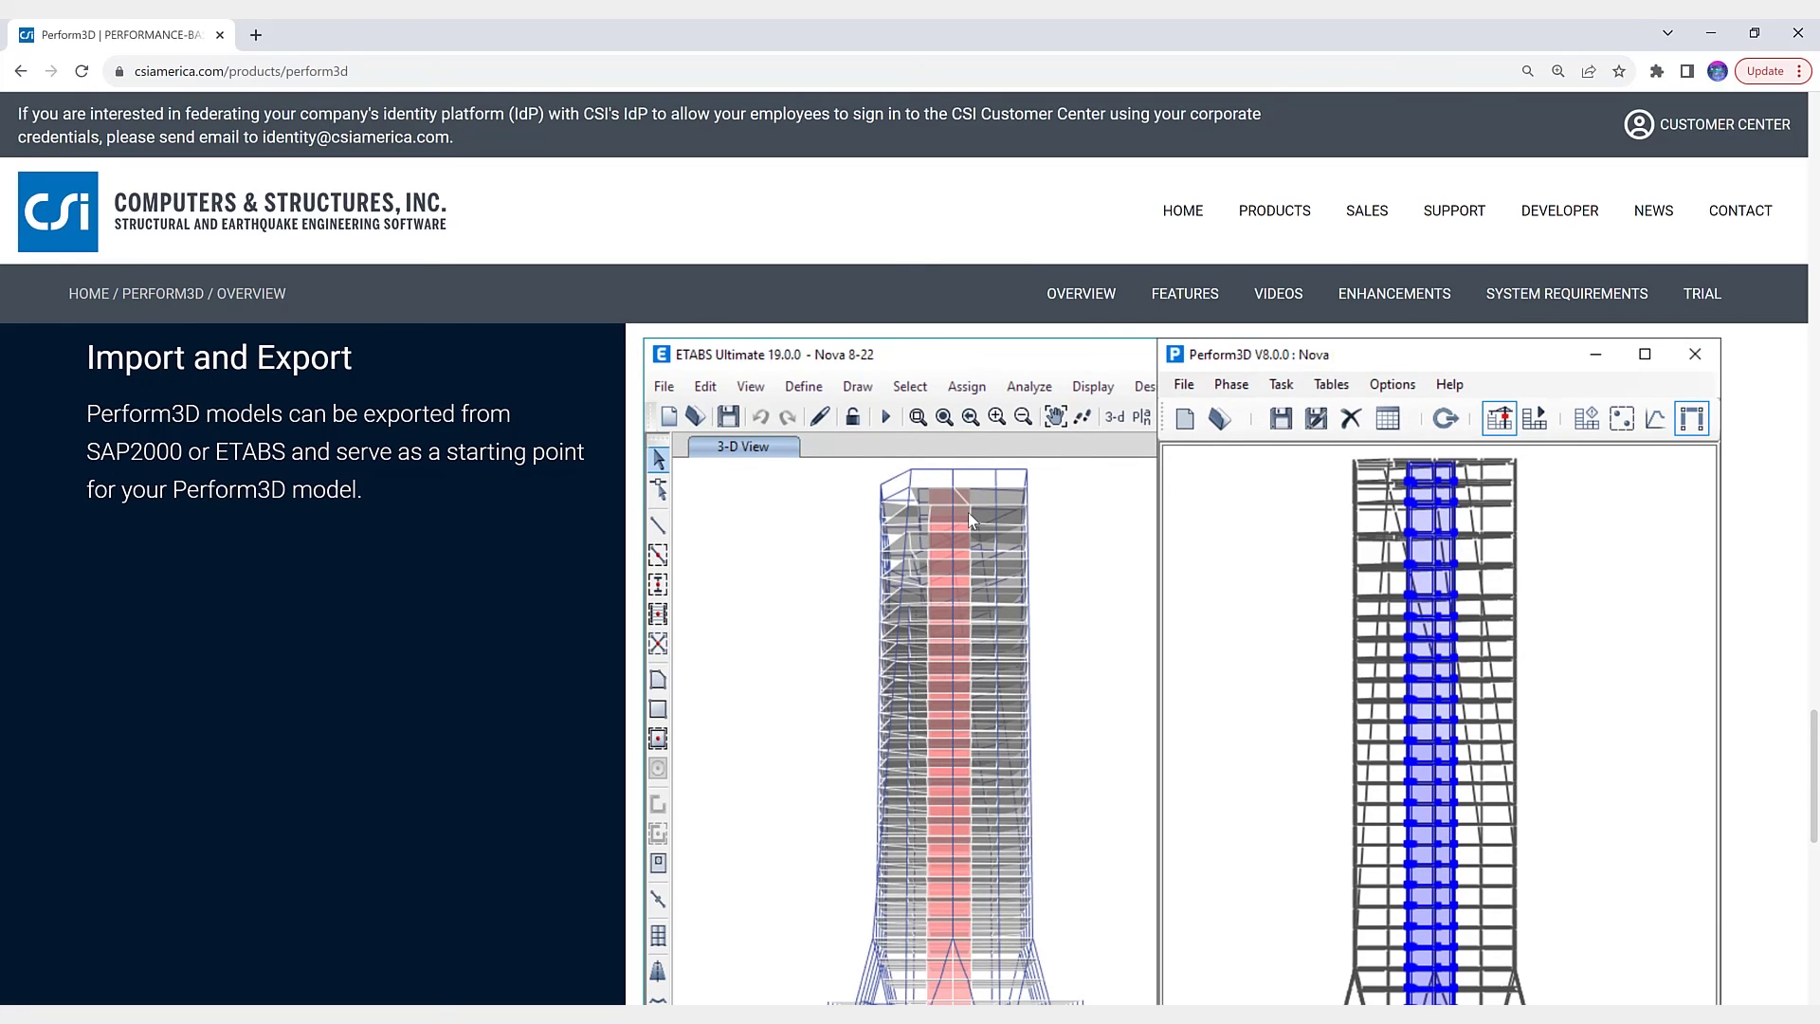
pyautogui.scroll(-1, 969, 512)
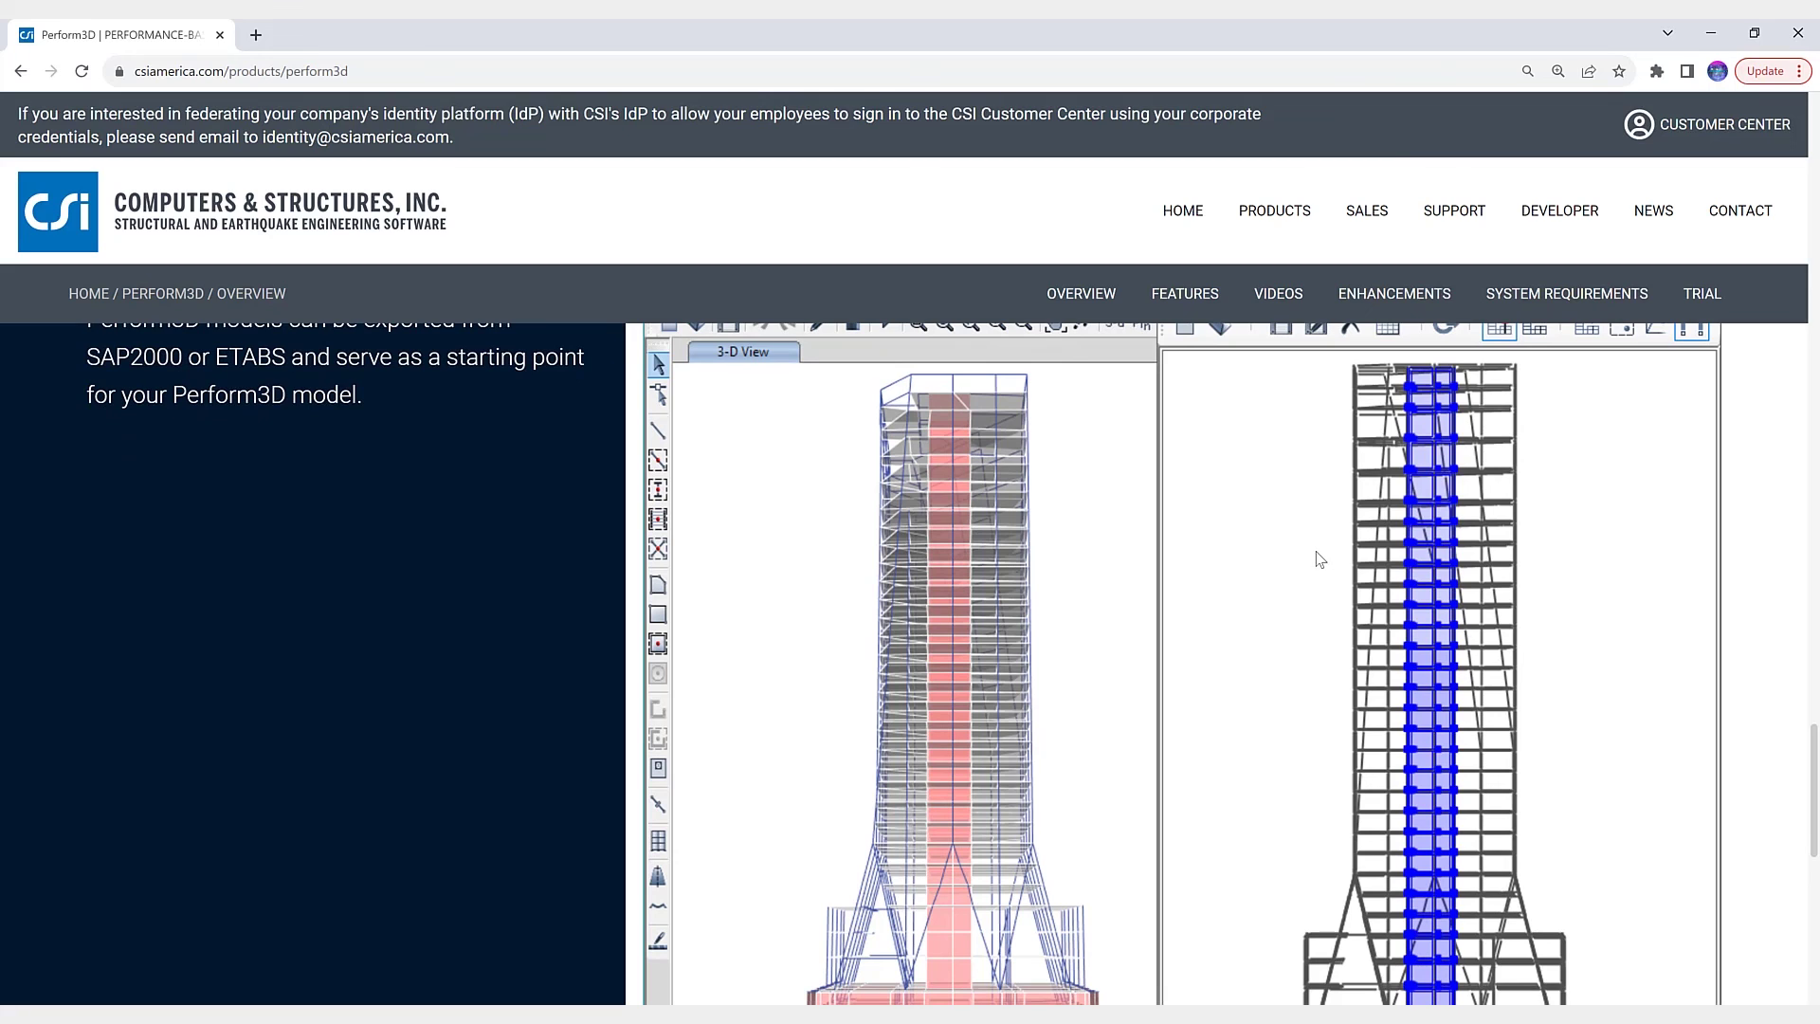
pyautogui.scroll(-2, 1313, 567)
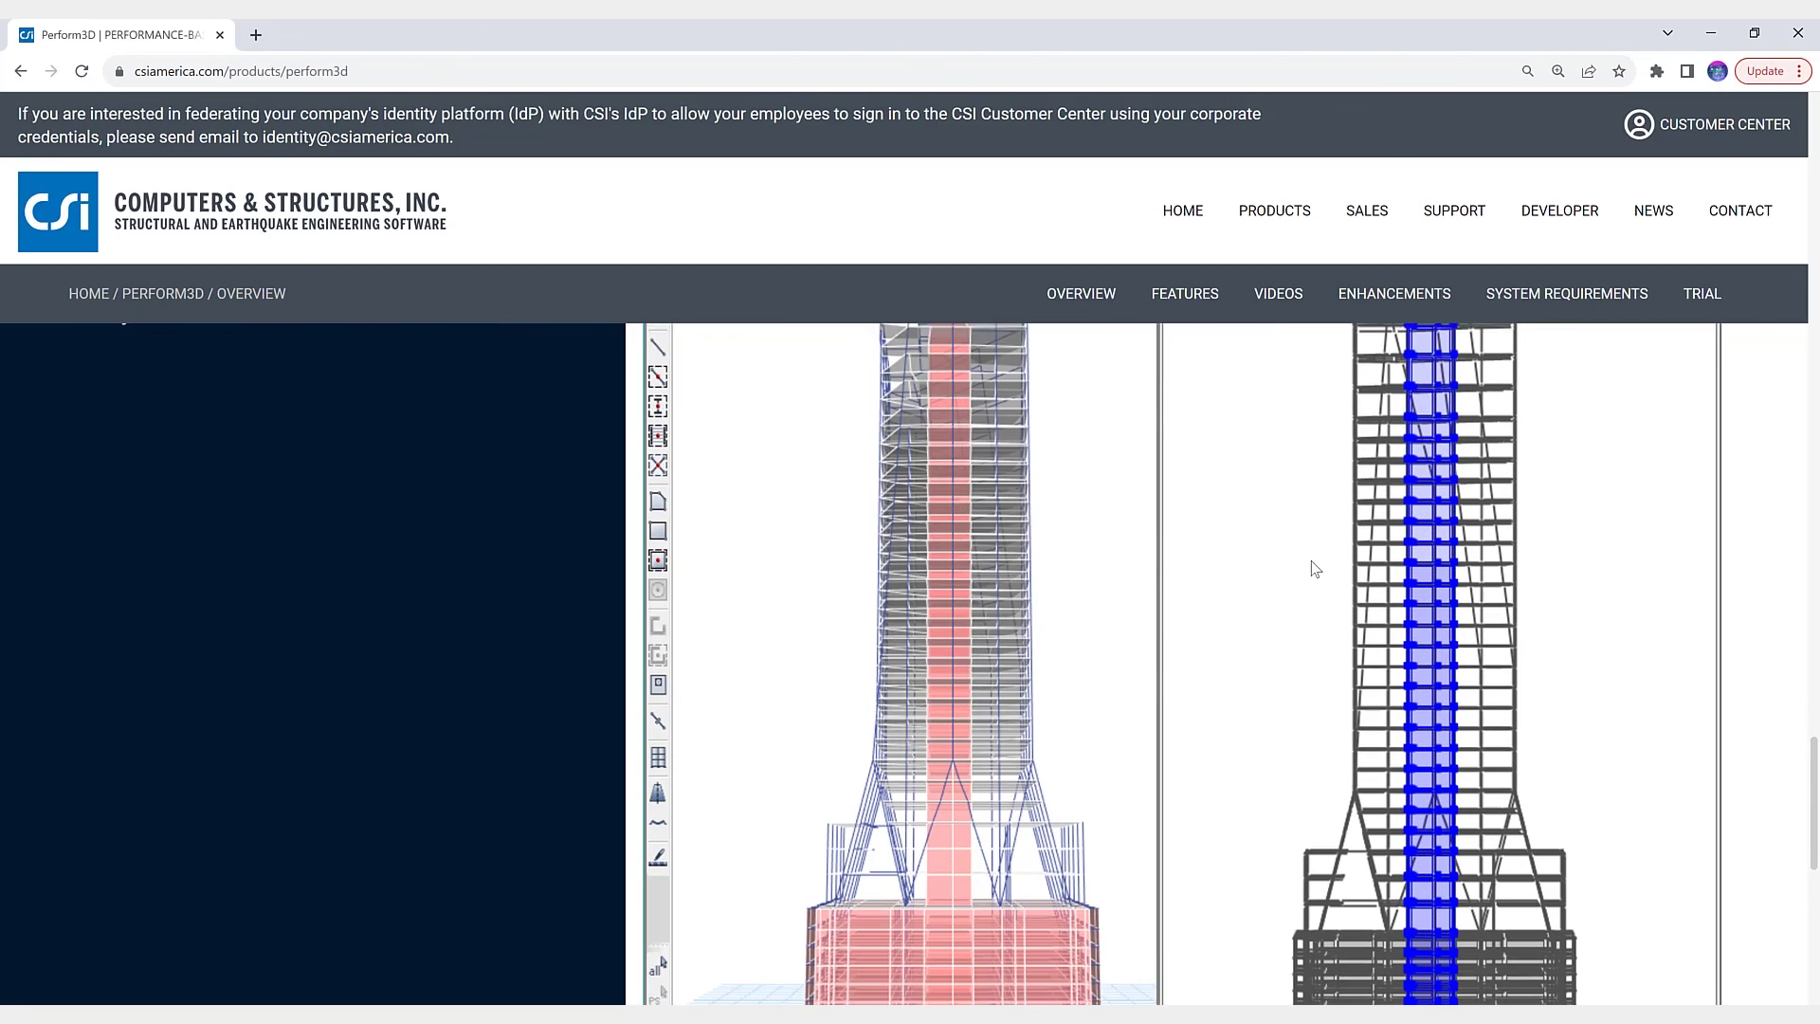